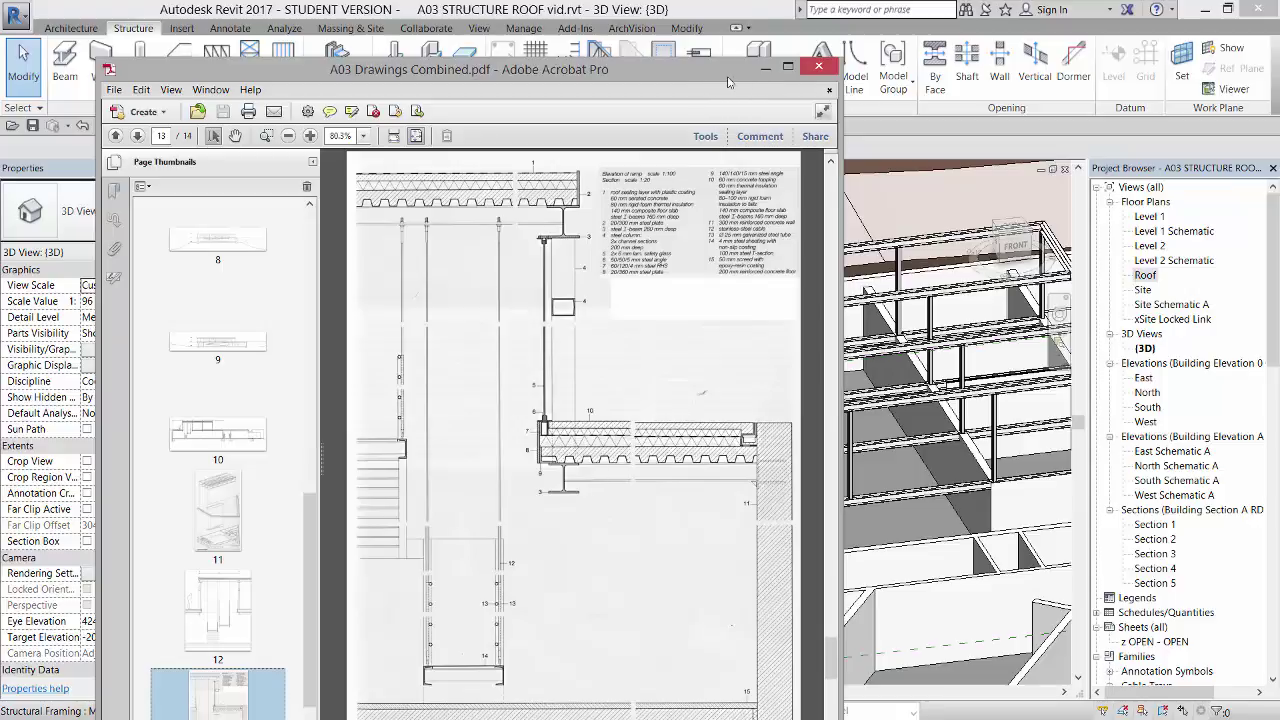
Move the drawings PDF out of the way and open the Roof floor plan at the framed bays
left_click_drag(729, 77, 732, 75)
left_click_drag(1016, 80, 1279, 54)
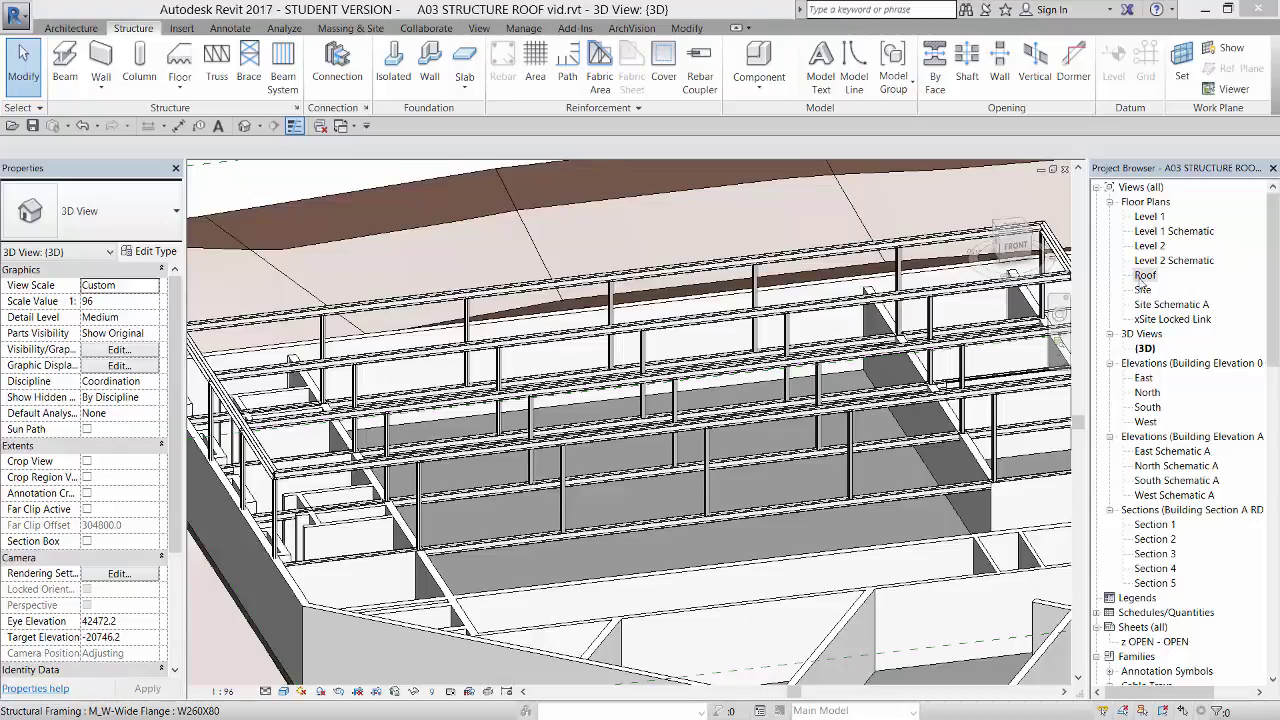
double_click(1146, 276)
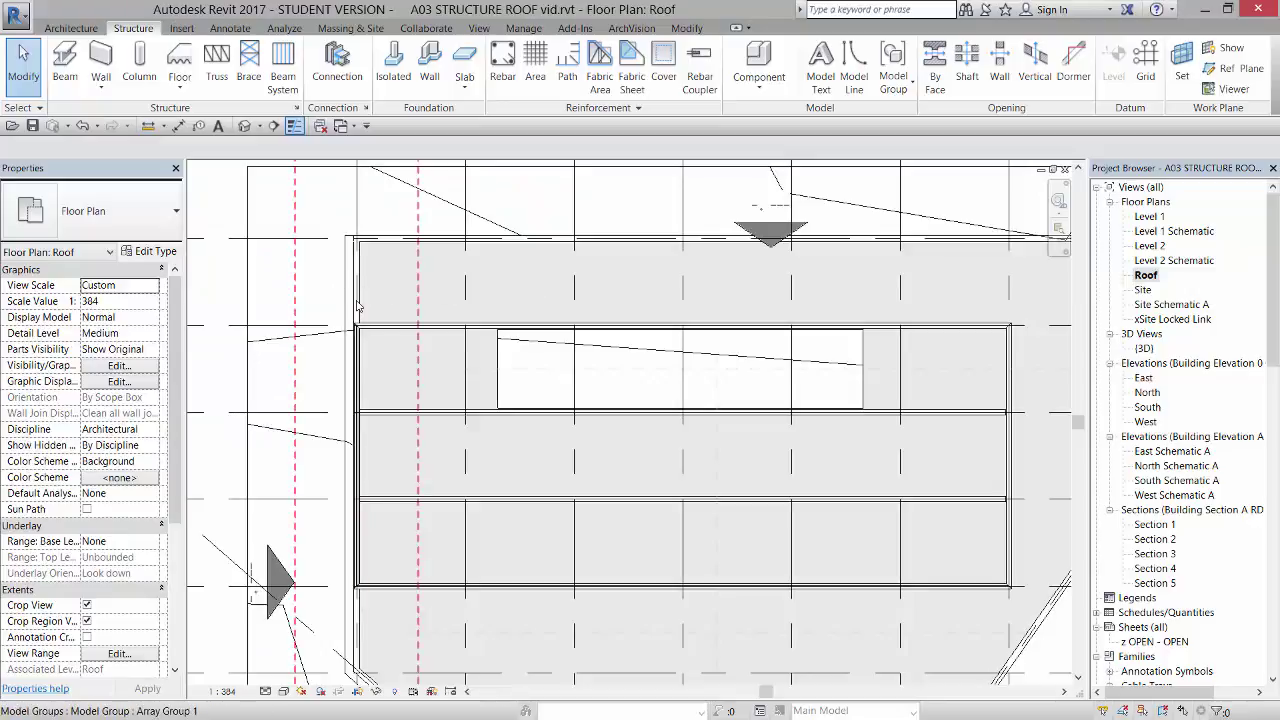
scroll(352, 305, "up", 2)
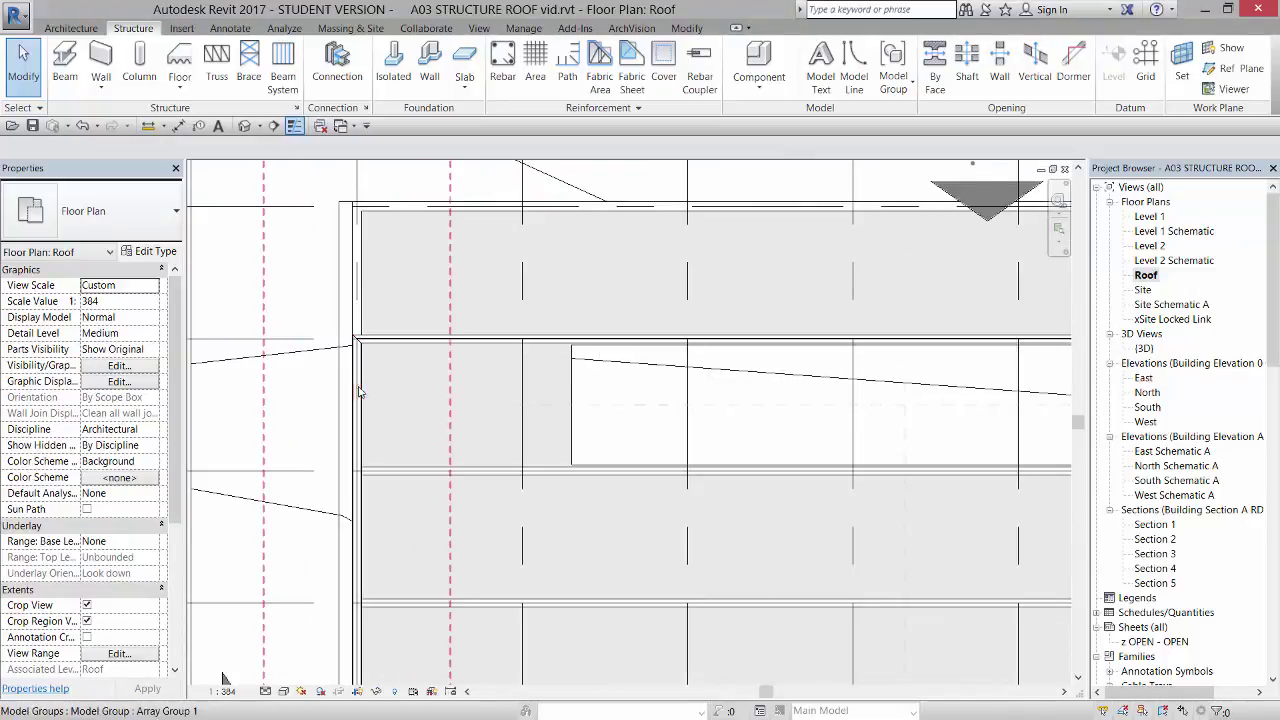
scroll(334, 346, "down", 3)
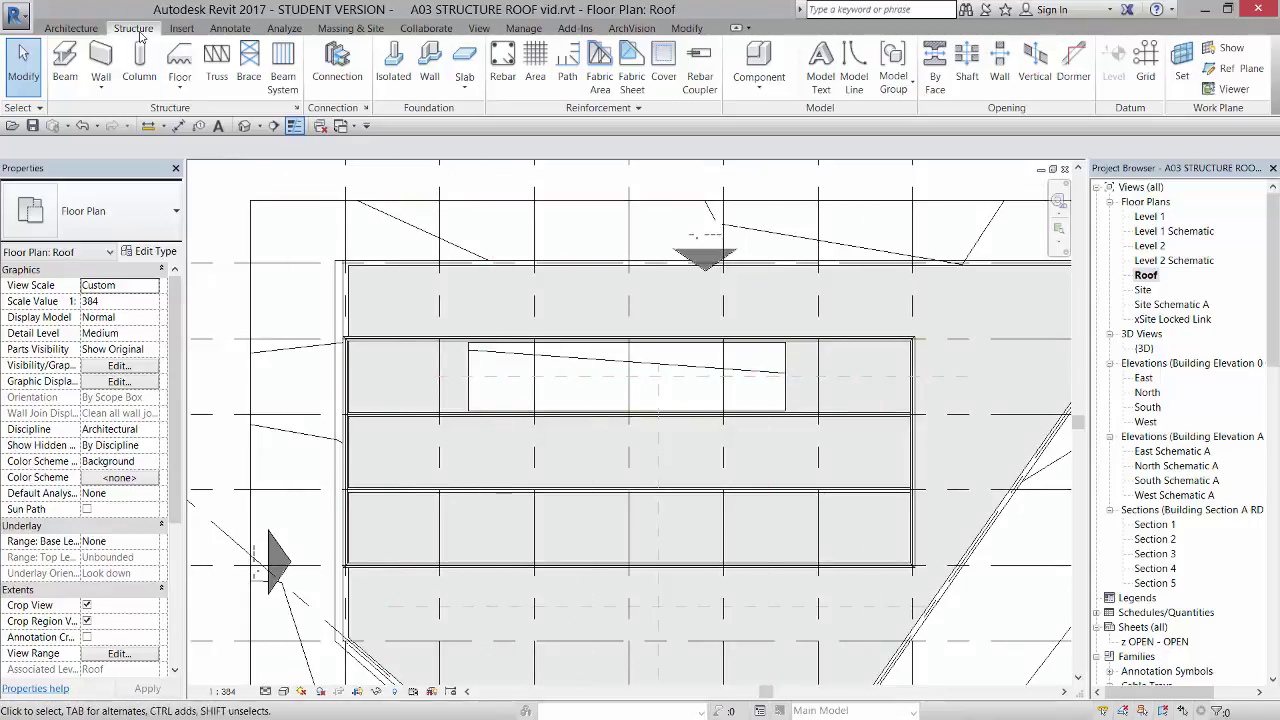
Place an automatic beam system of 11 fixed-number W130X28.1 beams in the uppermost framed bay, parallel to its short end beam
left_click(283, 53)
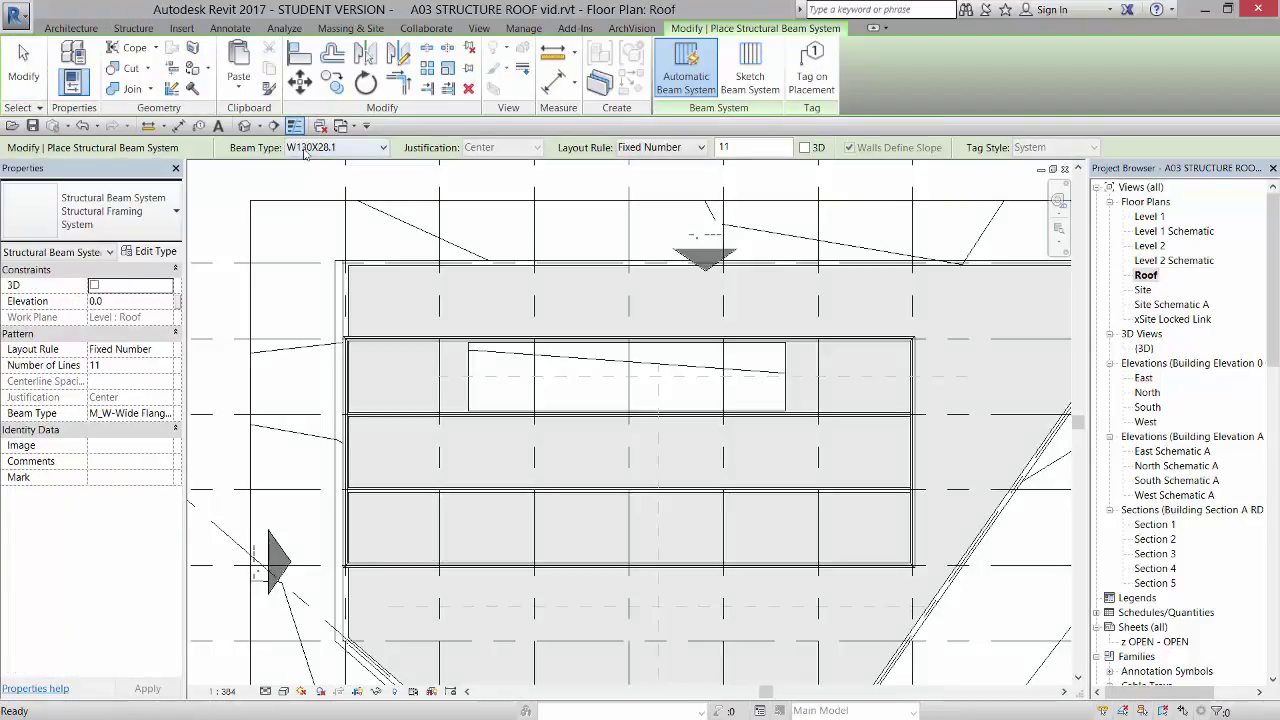
left_click(381, 148)
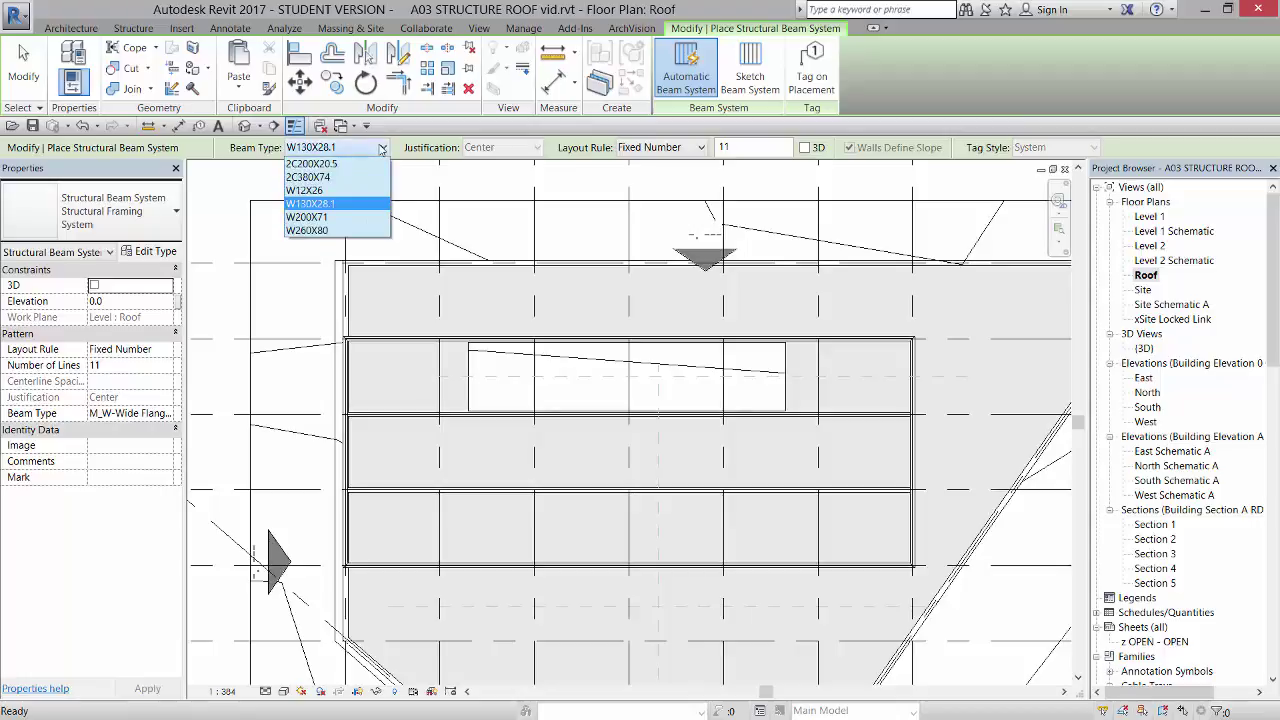
left_click(326, 206)
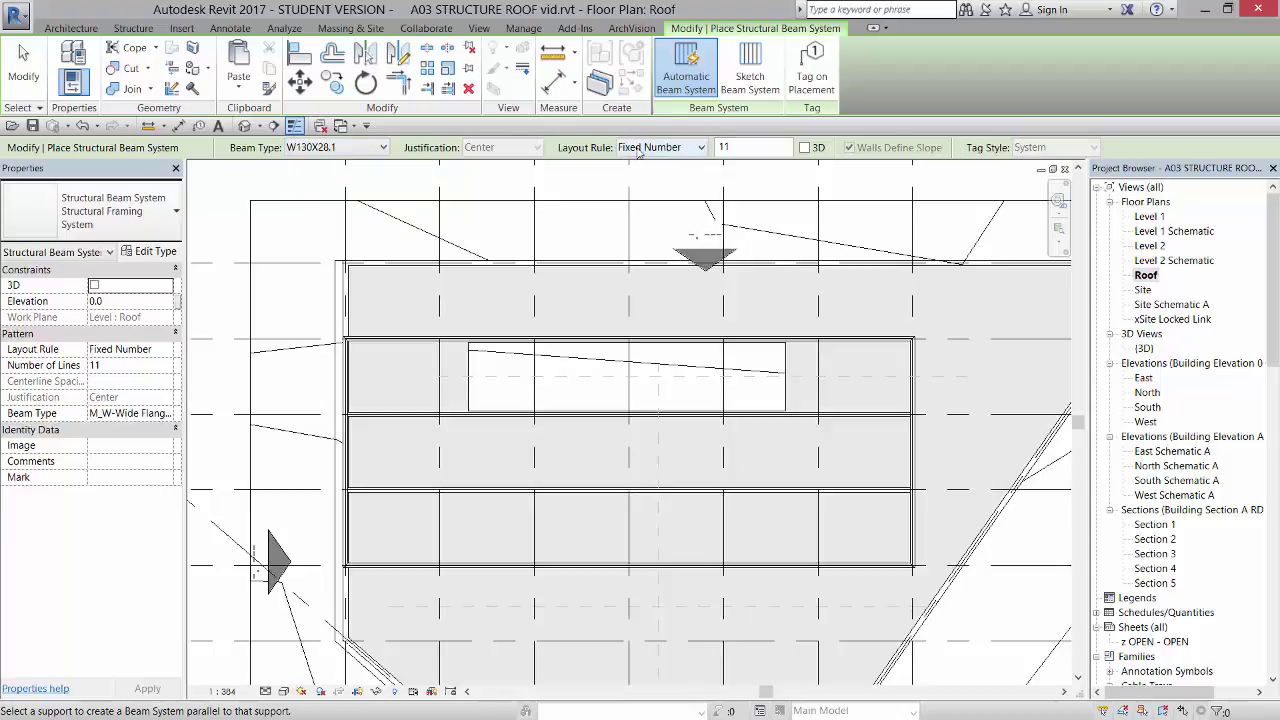
left_click(700, 147)
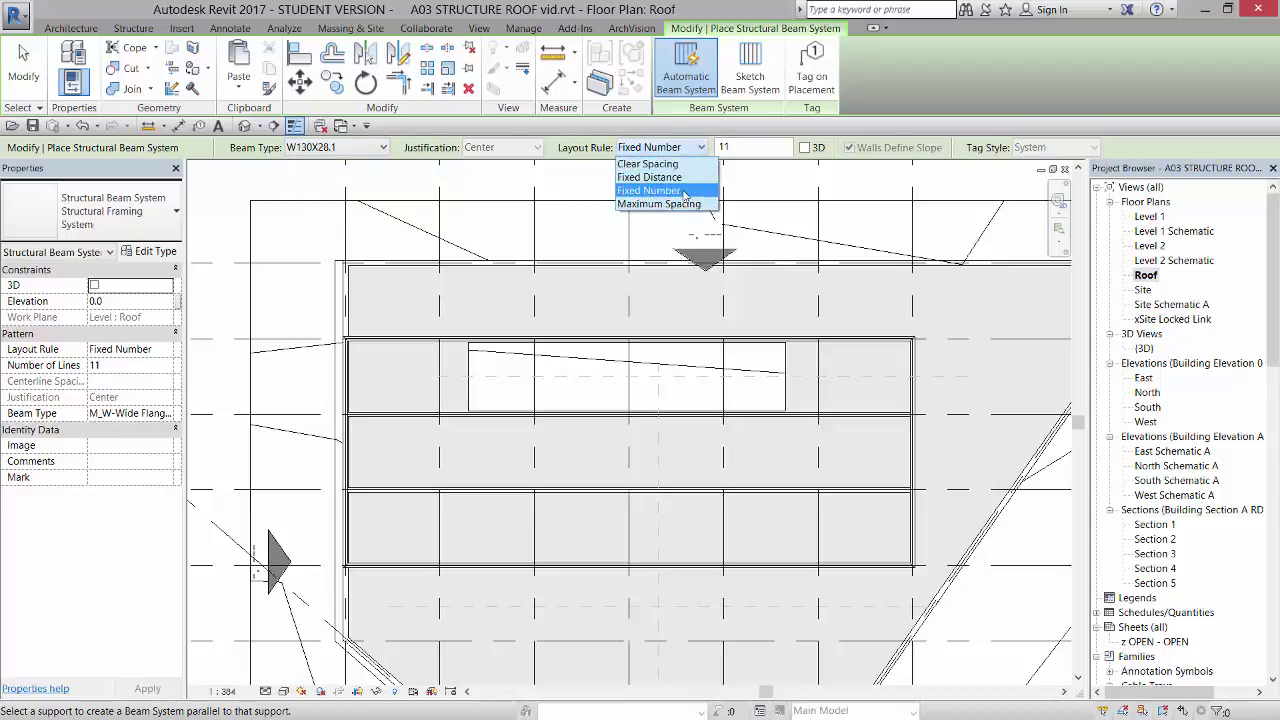
left_click(722, 150)
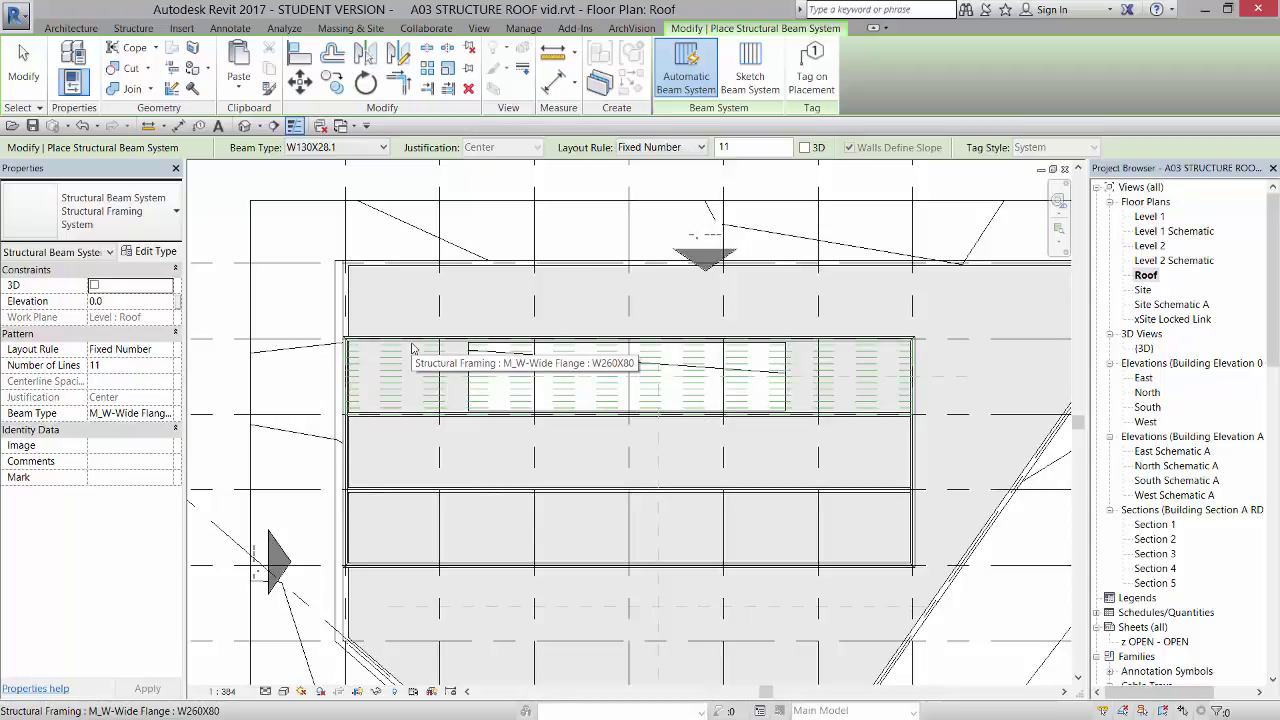
left_click(350, 380)
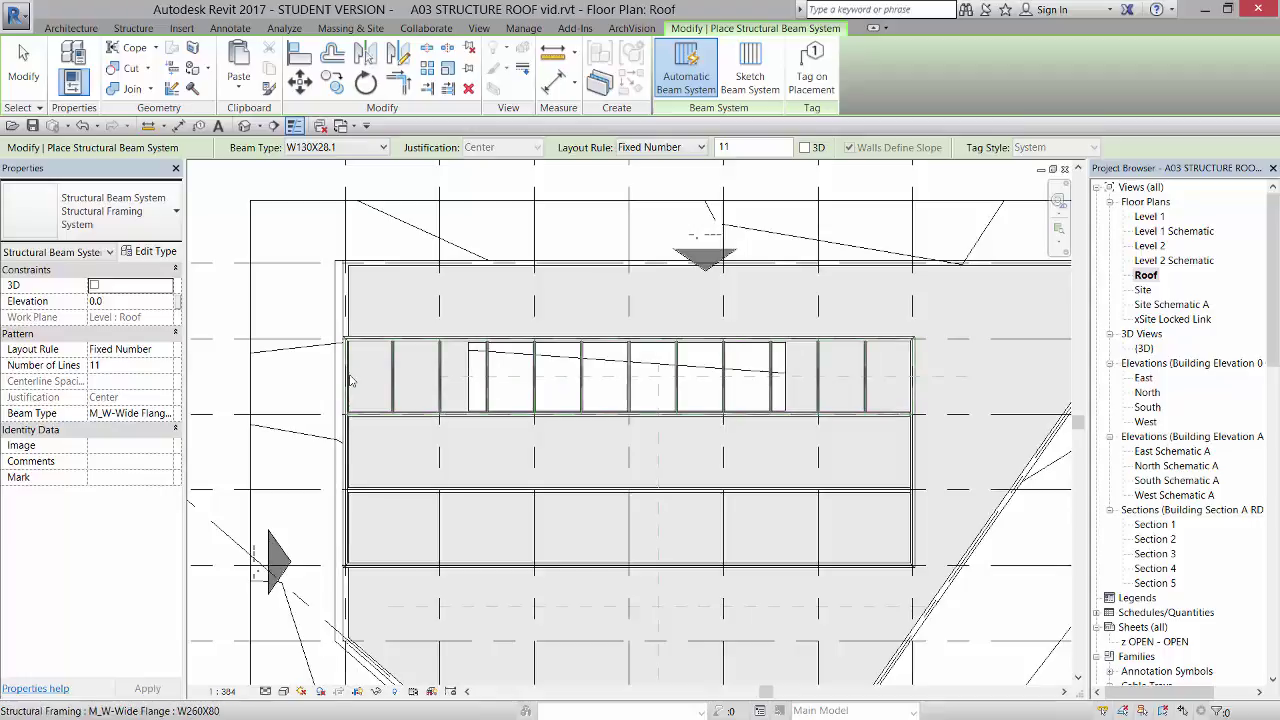
Add matching automatic beam systems to the middle and lower framed bays, parallel to the short end beams
scroll(371, 378, "up", 2)
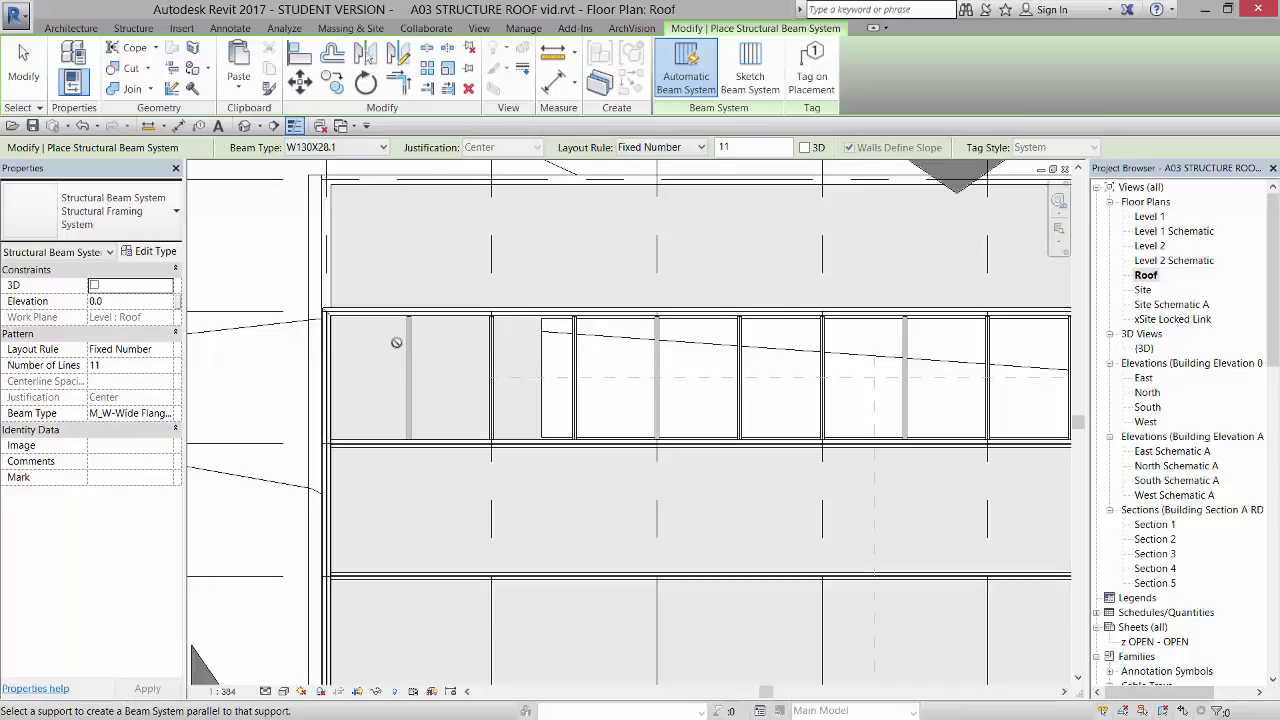
scroll(396, 343, "down", 2)
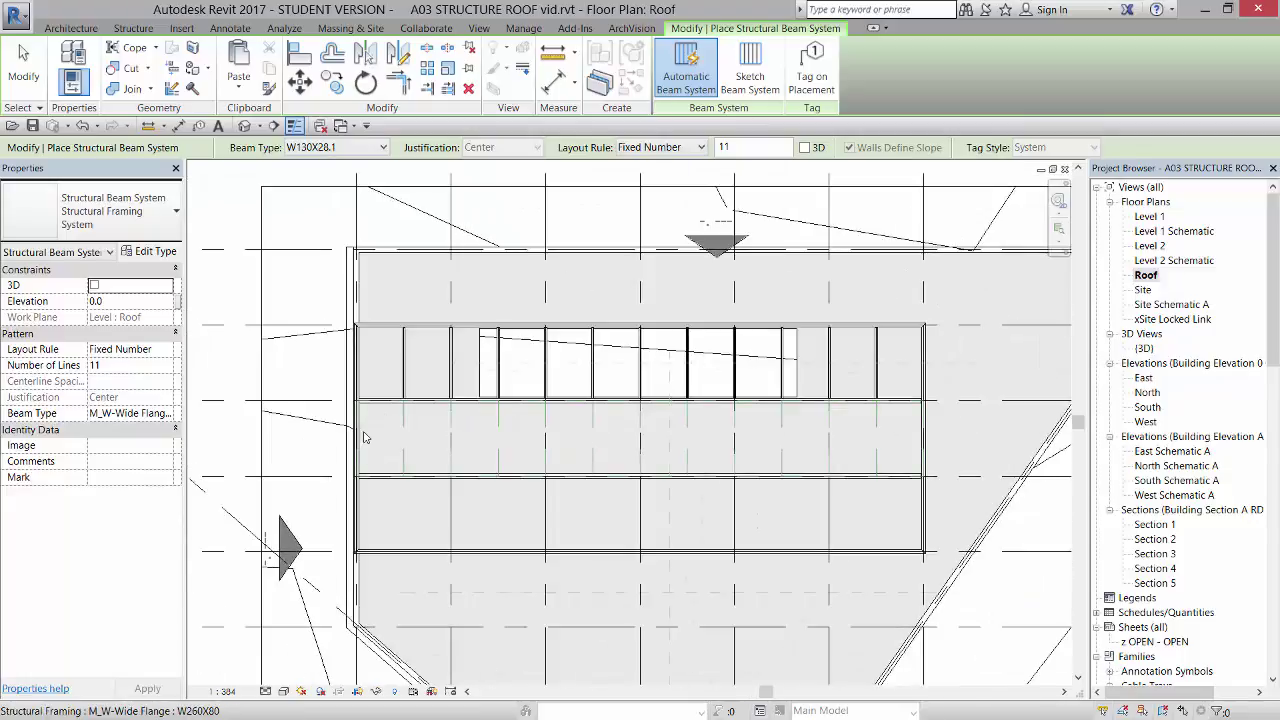
left_click(364, 437)
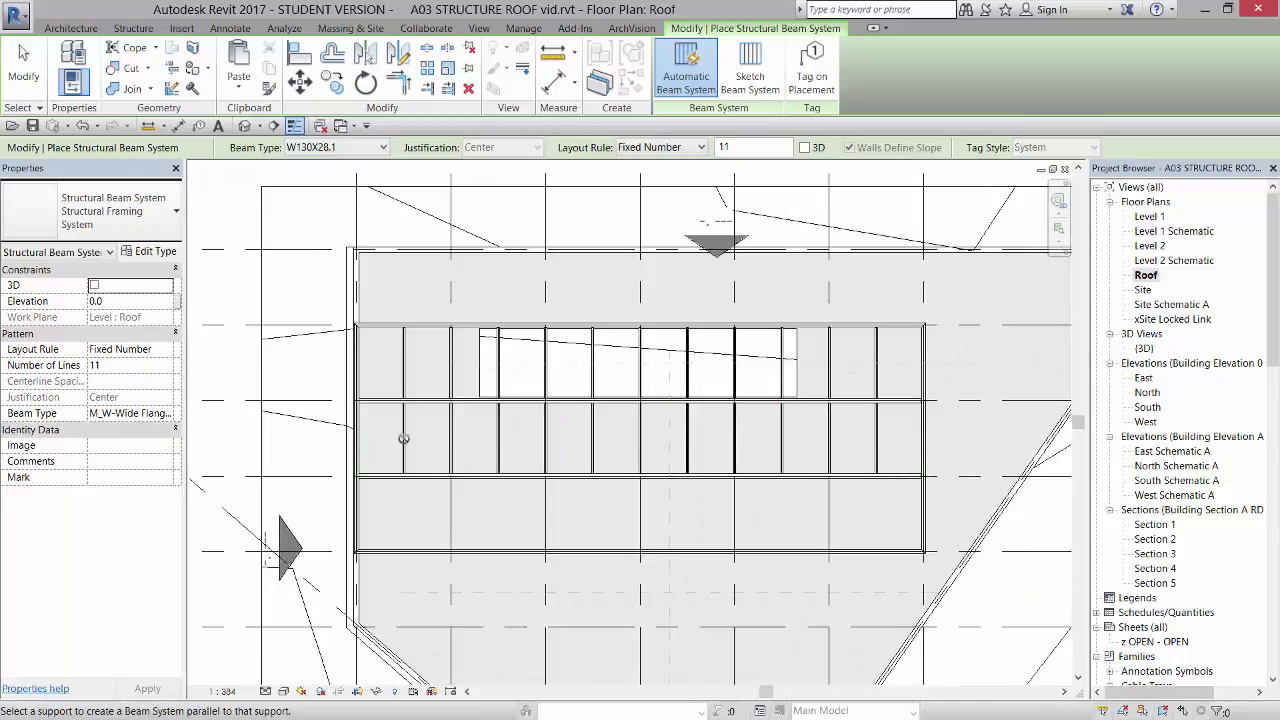
left_click(383, 526)
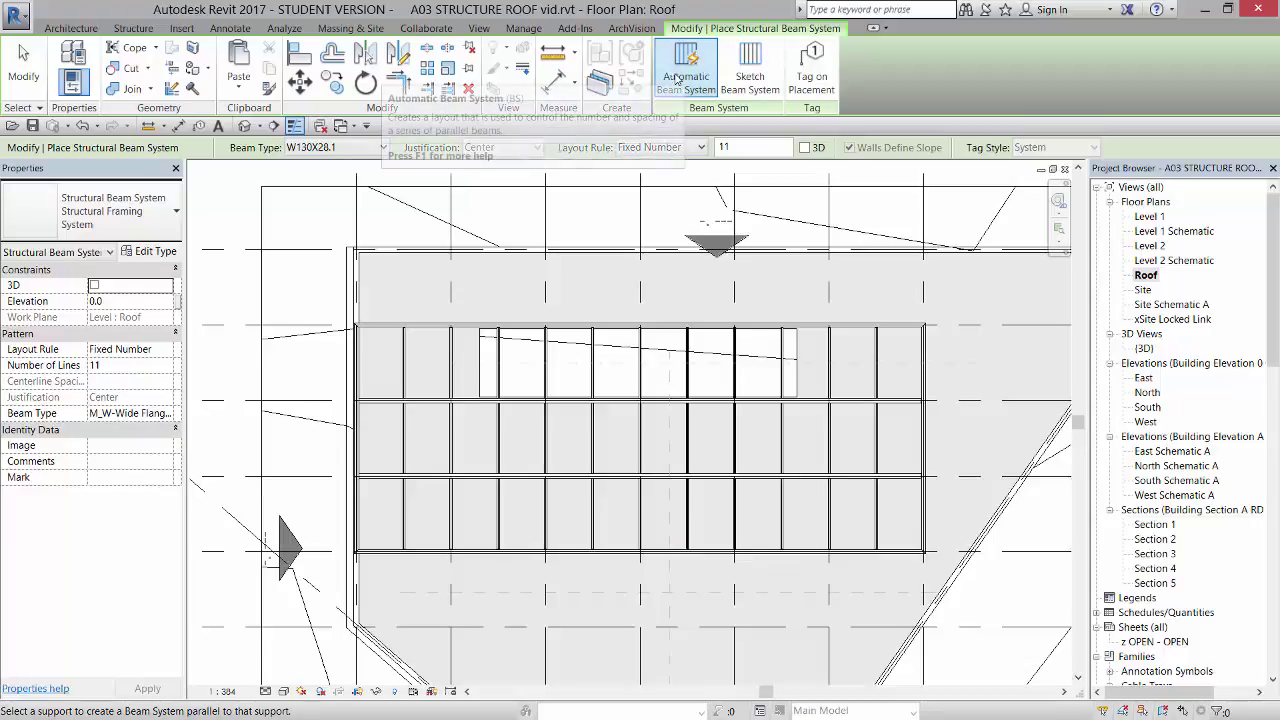
left_click(752, 64)
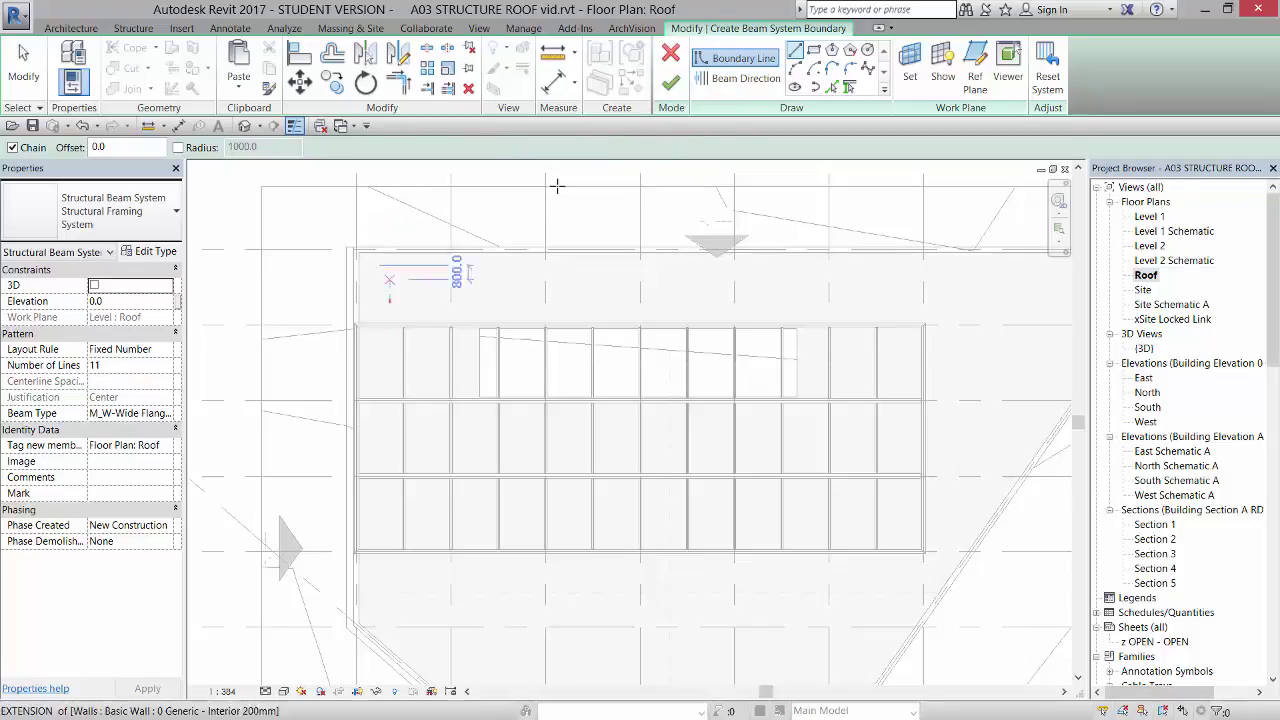
left_click(671, 85)
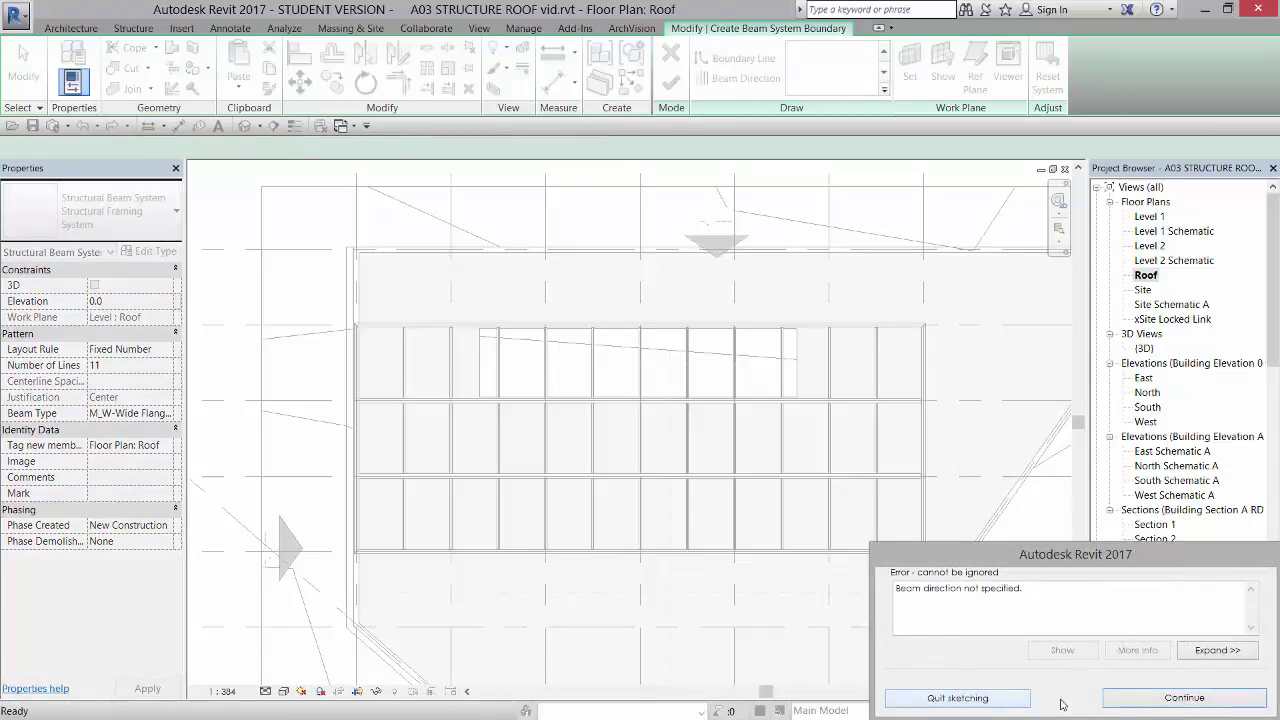
left_click(1139, 702)
left_click(671, 85)
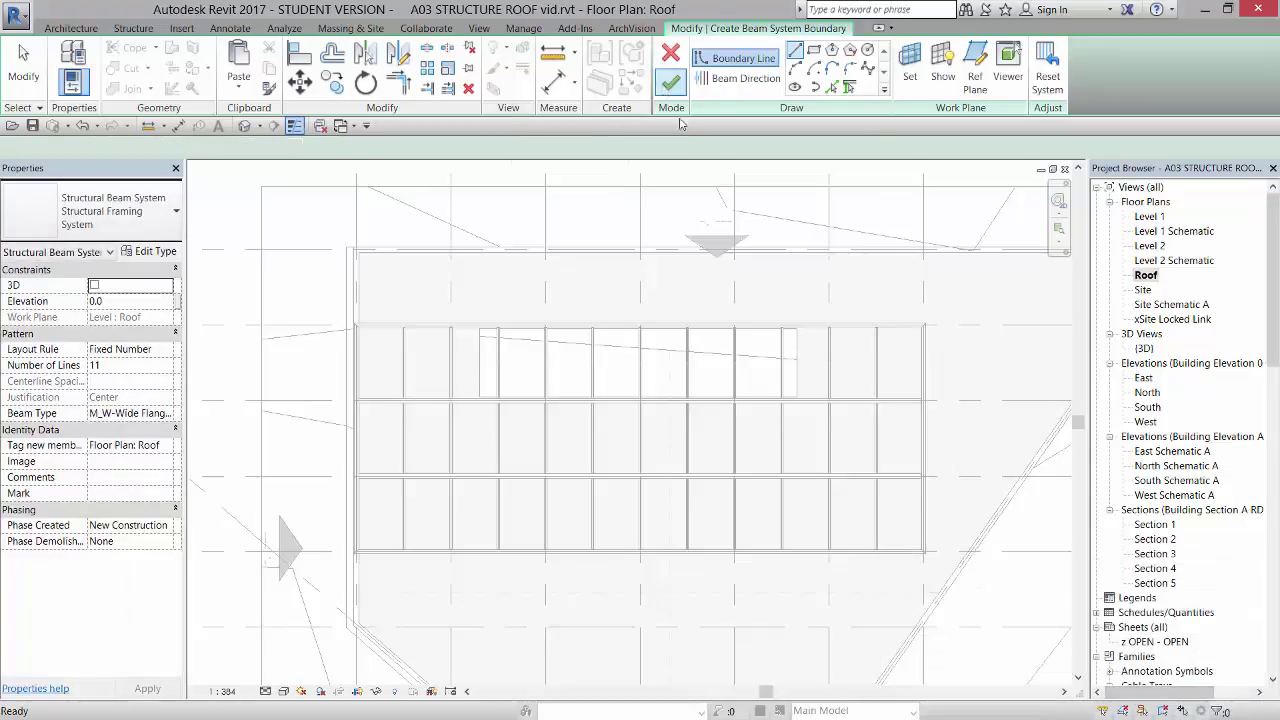
left_click(987, 704)
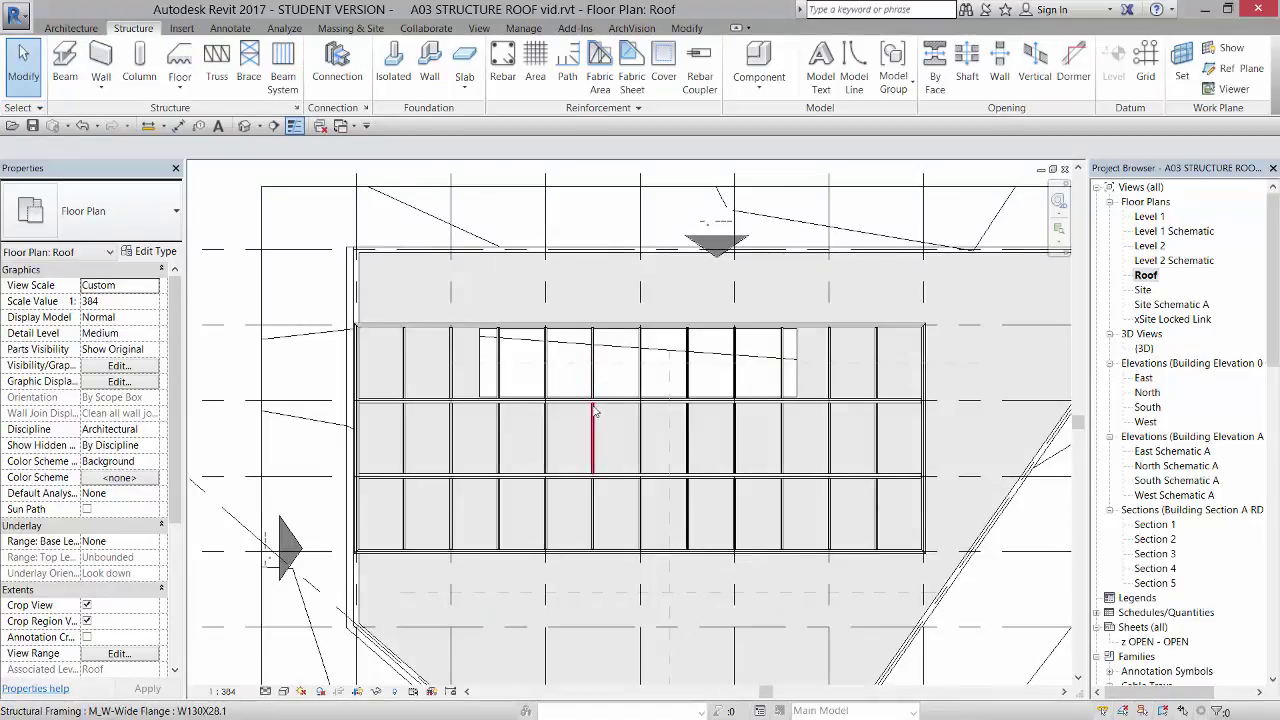
Open the default 3D view and bring the near corner of the roof framing into close view
scroll(590, 409, "up", 2)
left_click(245, 125)
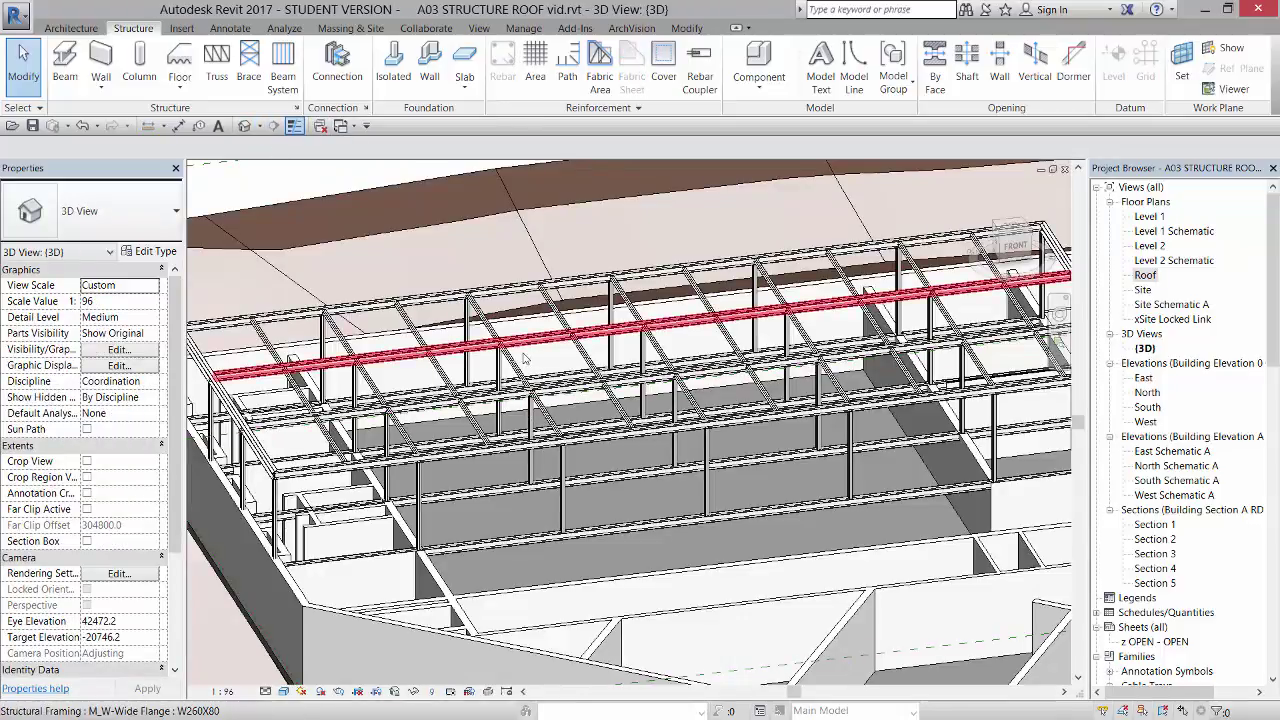
middle_click_drag(533, 359, 560, 400, "shift")
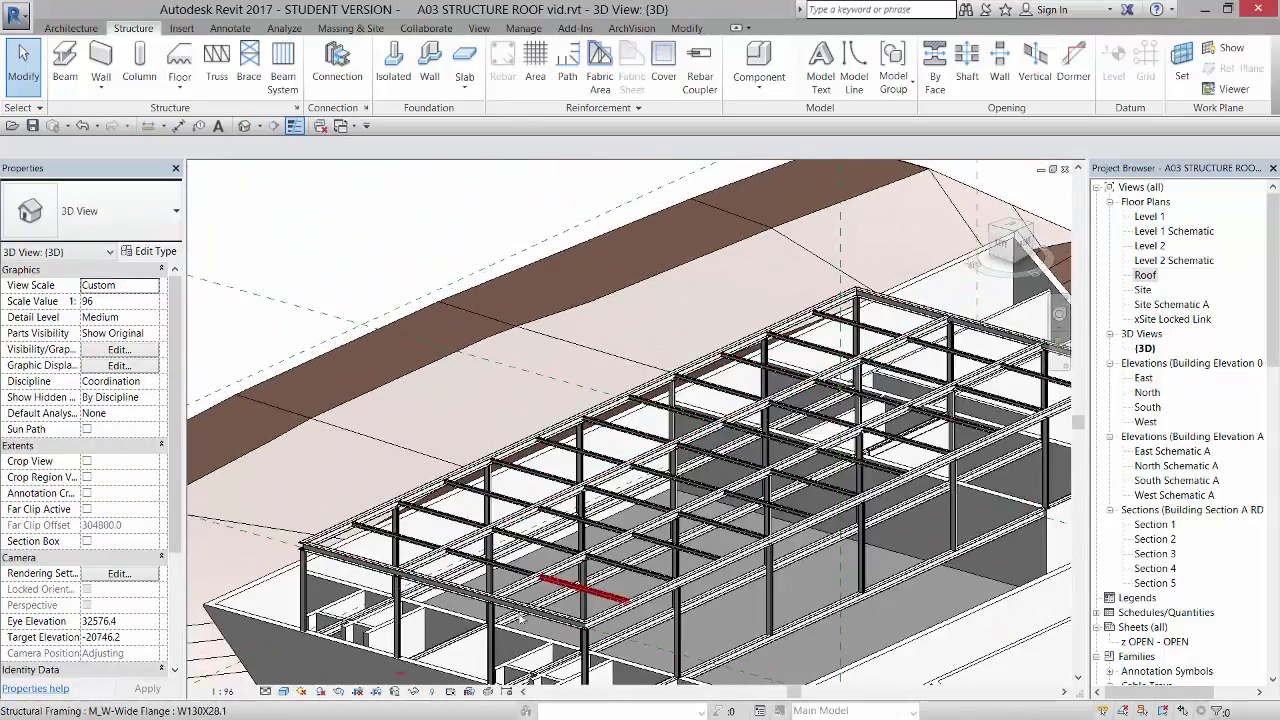
scroll(435, 630, "up", 3)
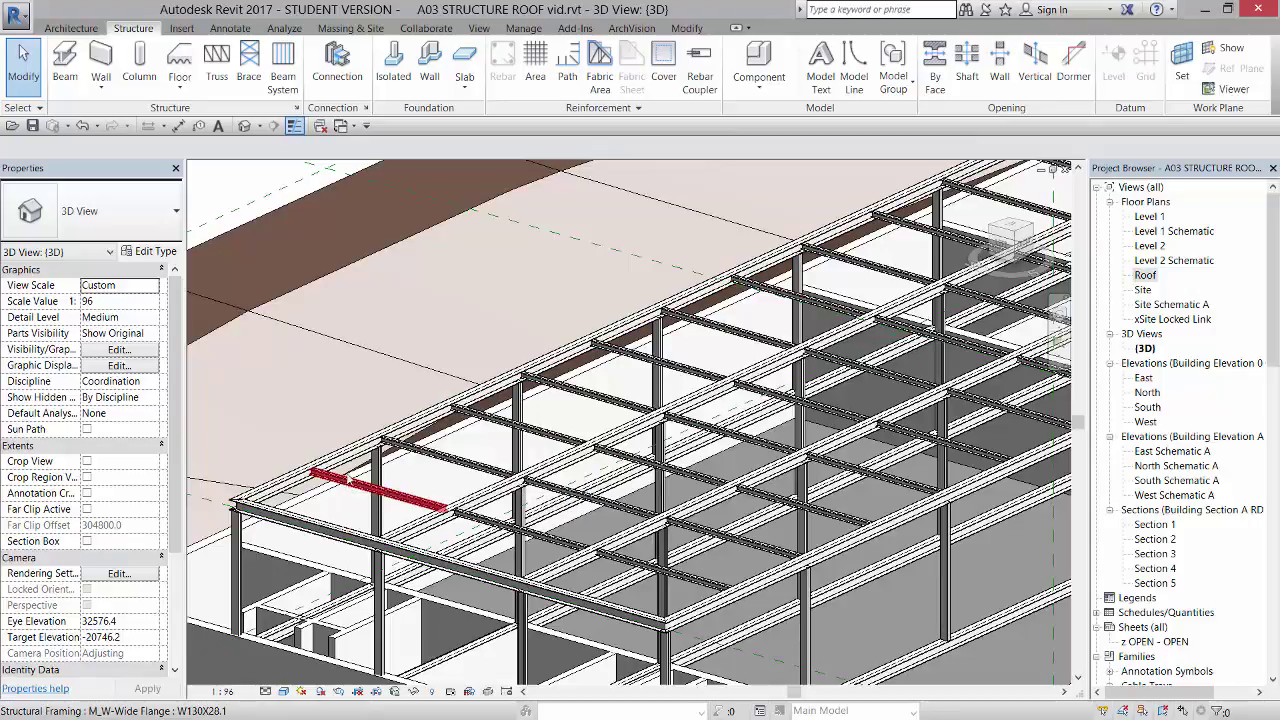
Compare the properties of a whole roof beam system with those of a single joist inside it
left_click(346, 459)
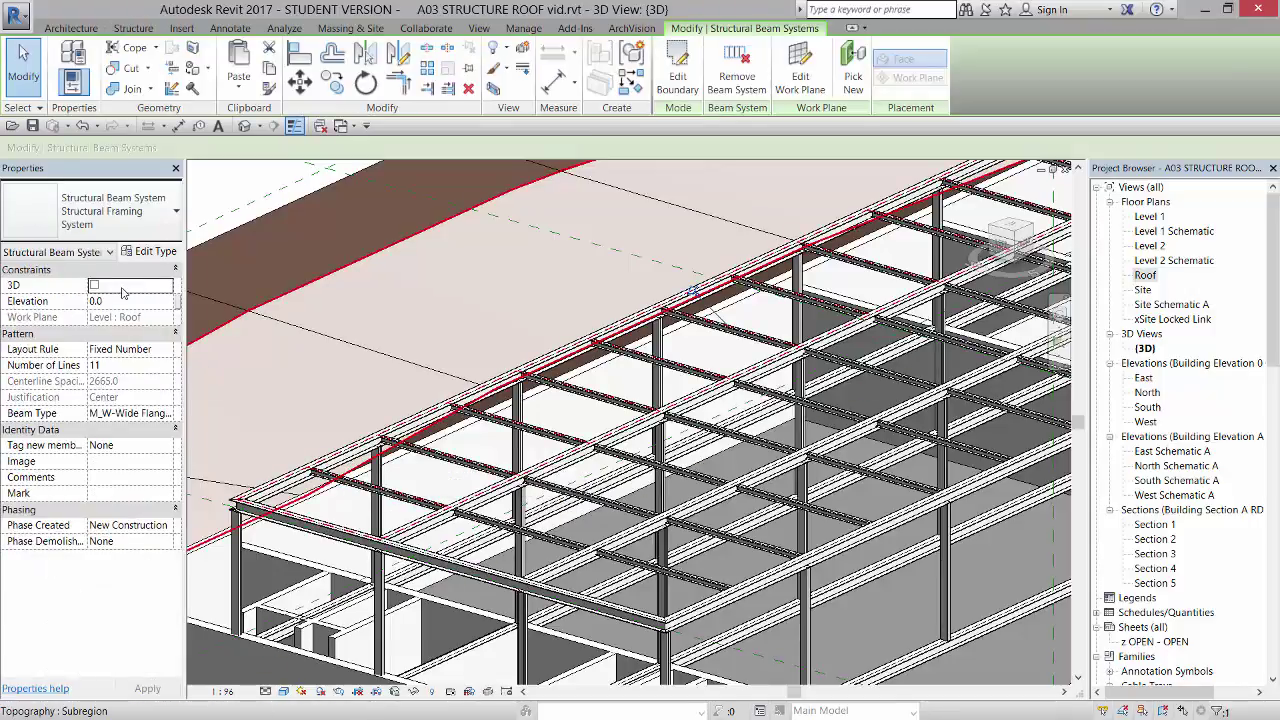
left_click(343, 336)
key("Escape")
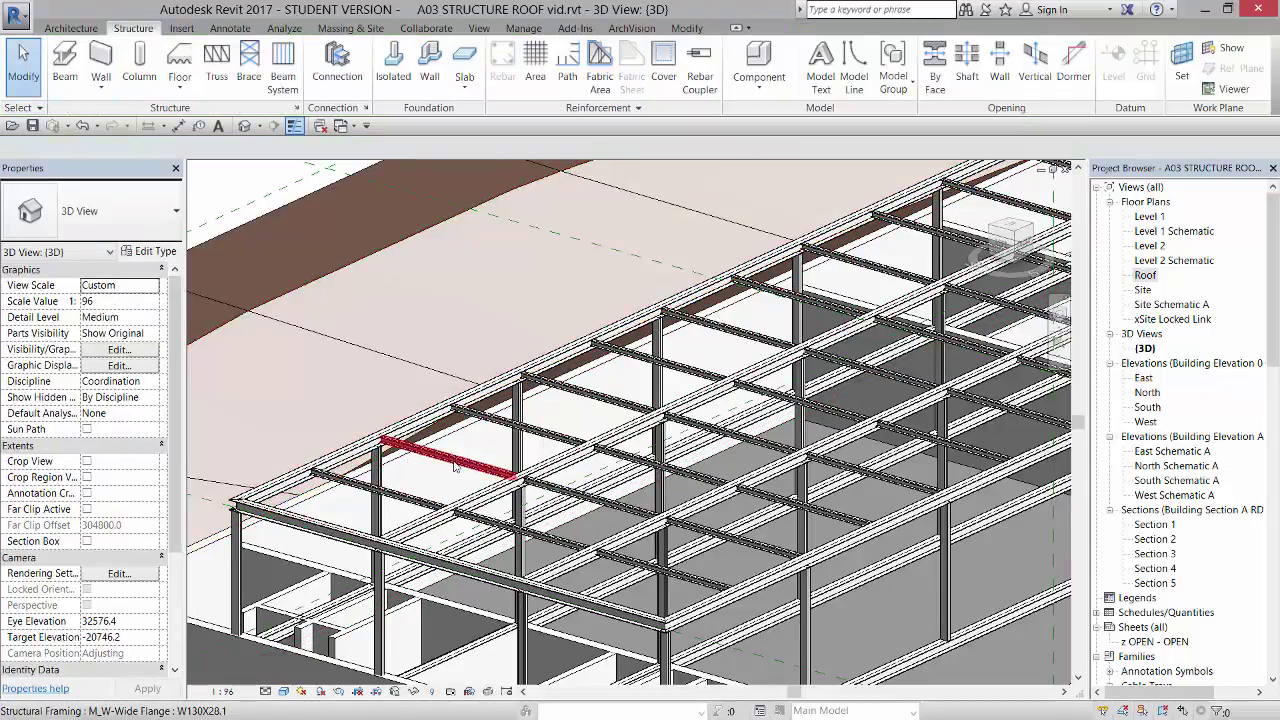
left_click(455, 467)
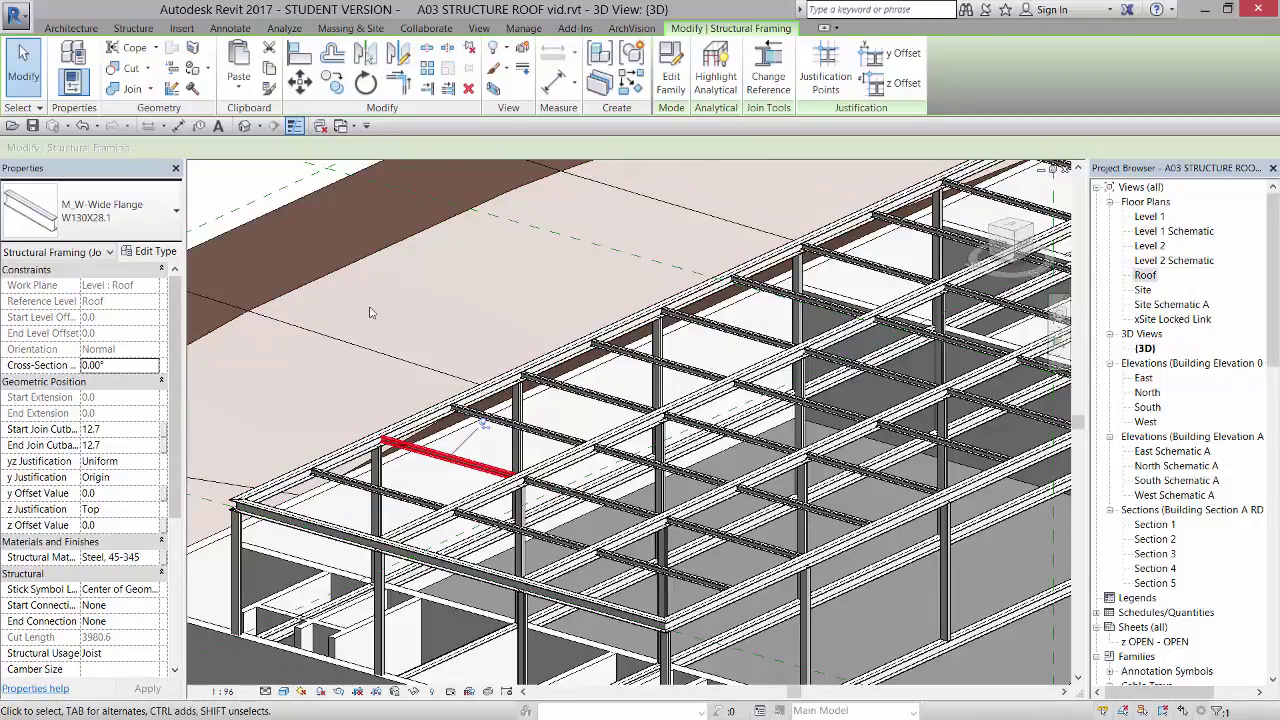
key("Escape")
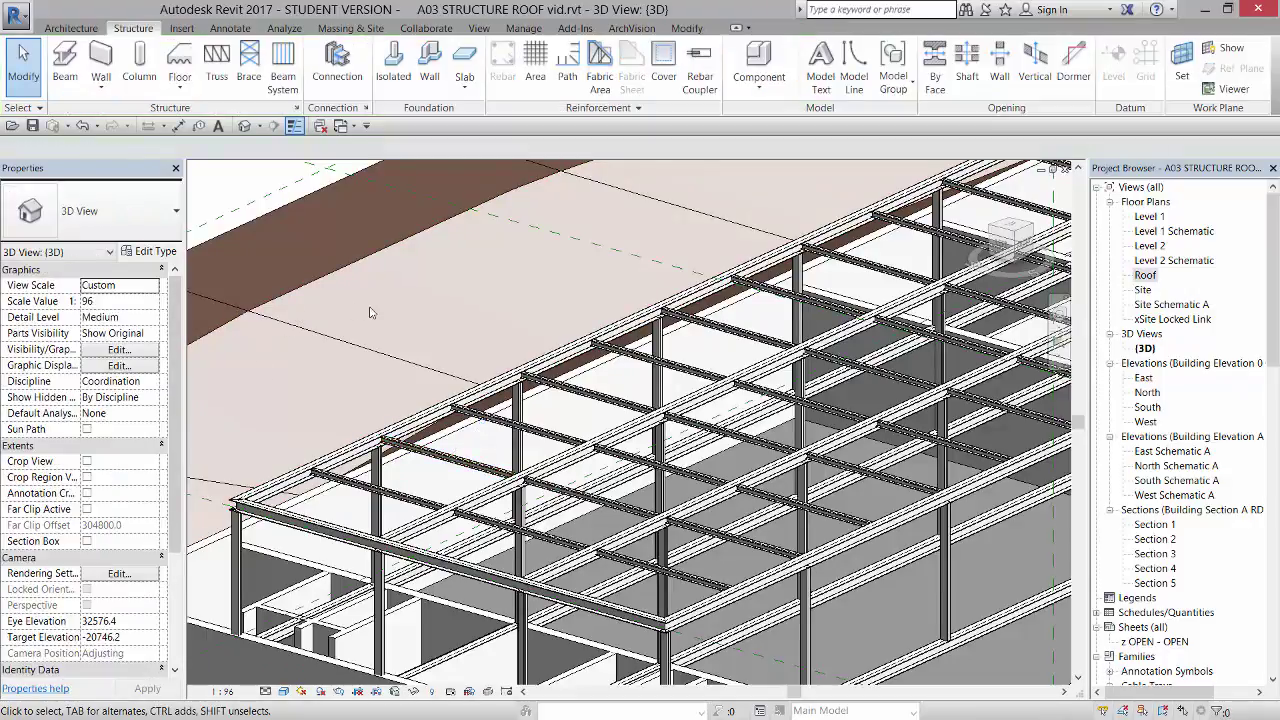
left_click(433, 453)
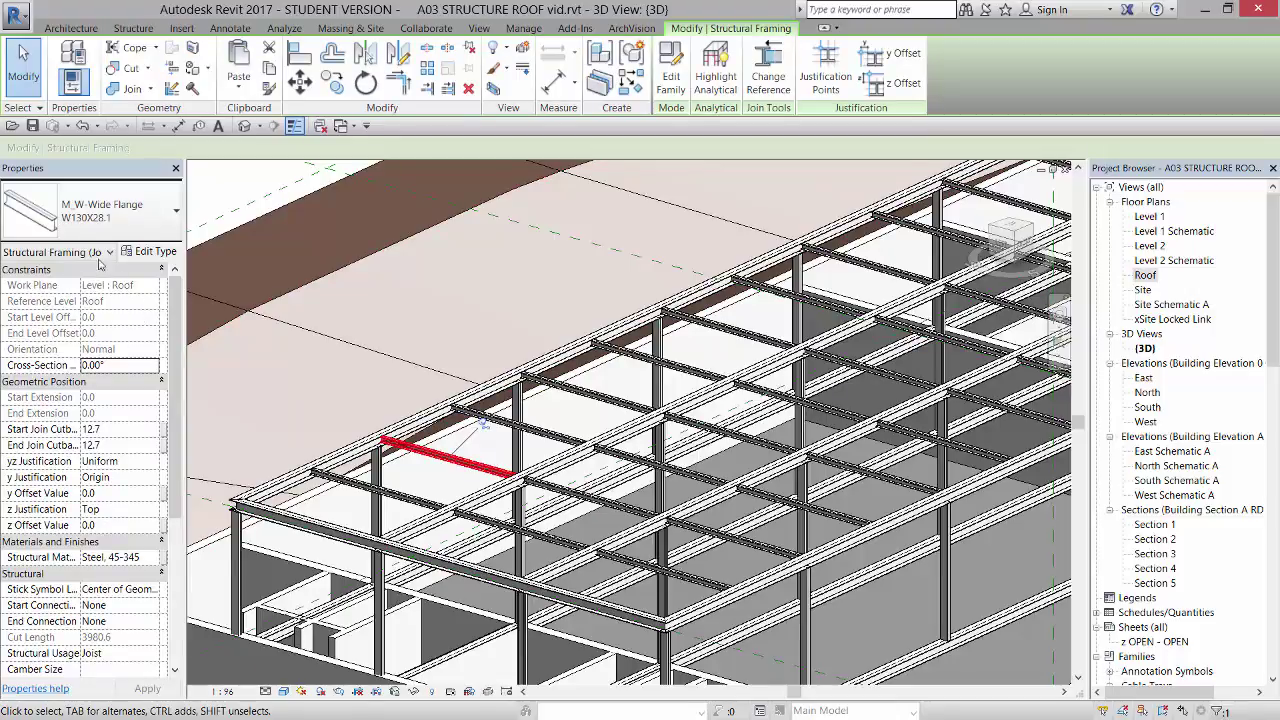
left_click(300, 344)
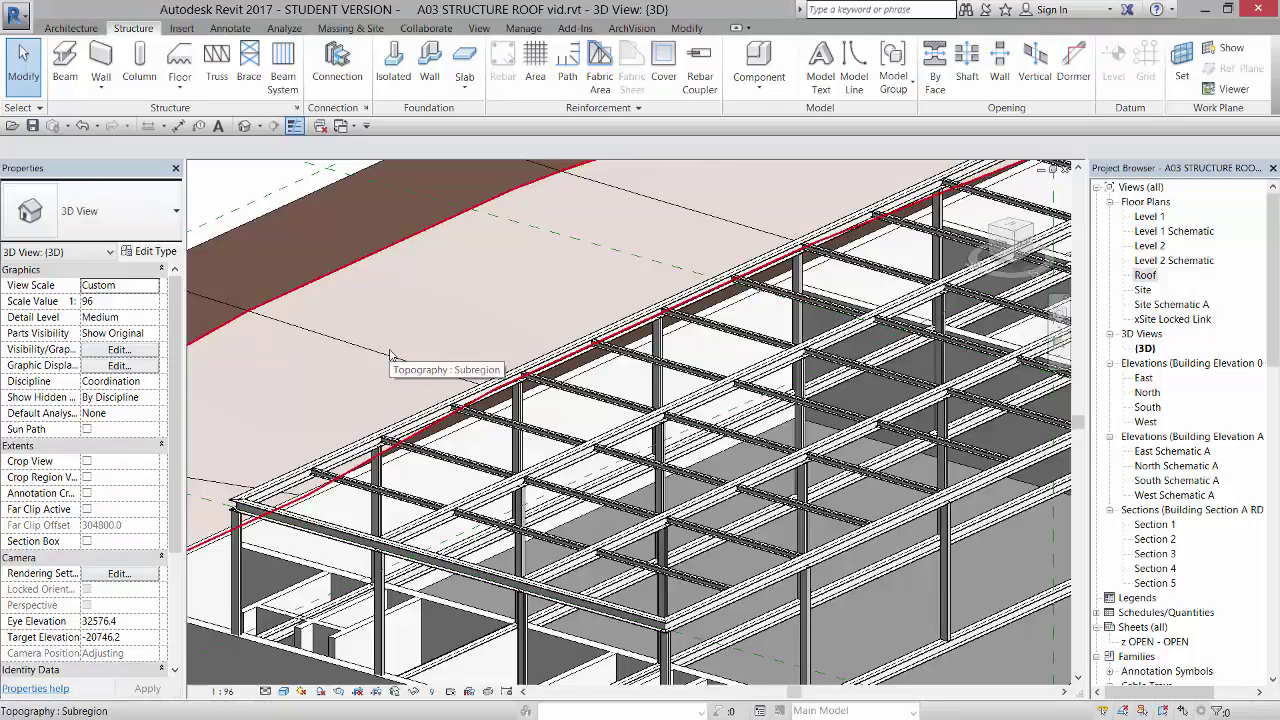
Copy the three roof beam systems and paste them aligned to the TOBeam level
middle_click_drag(386, 349, 720, 648, "shift")
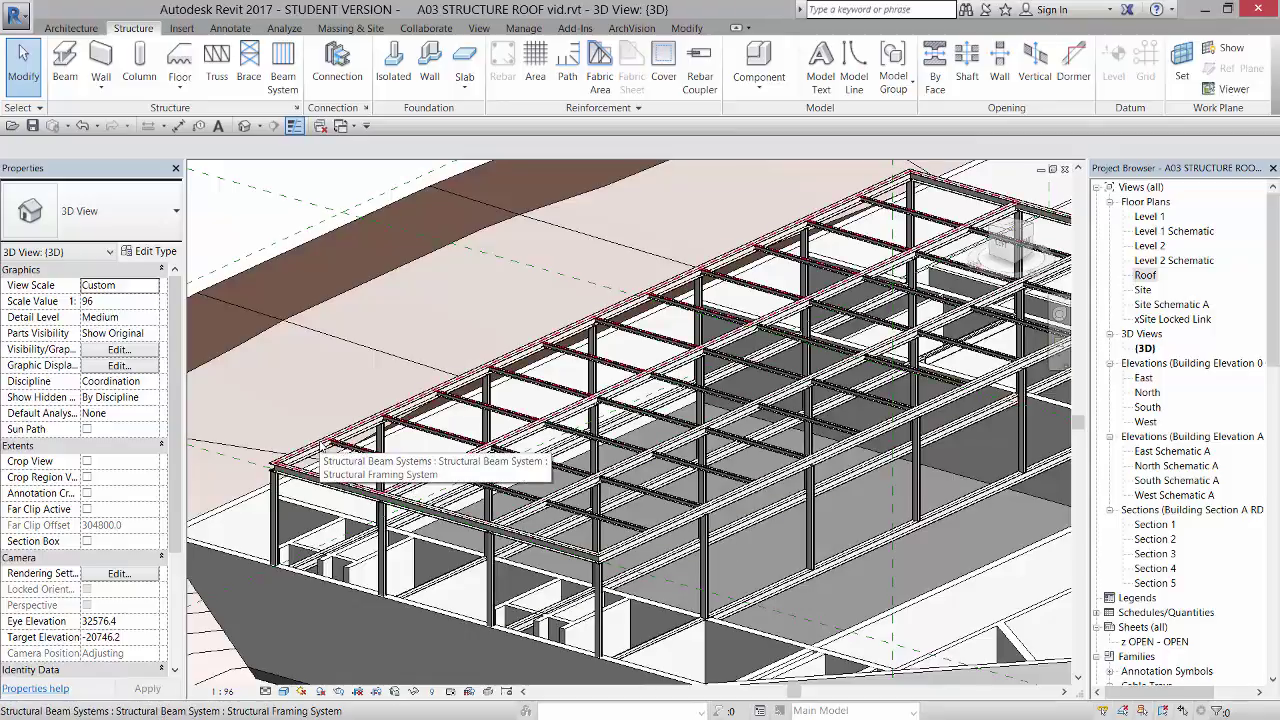
left_click(318, 448)
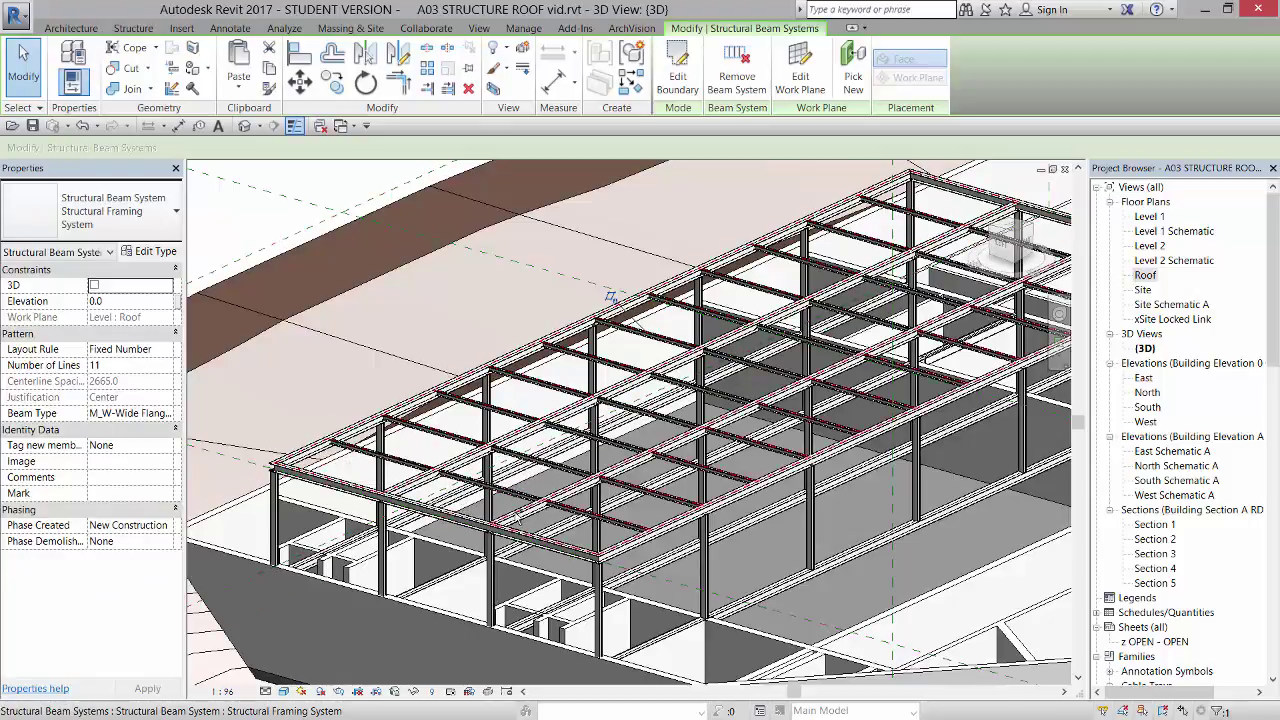
left_click(620, 542, "ctrl")
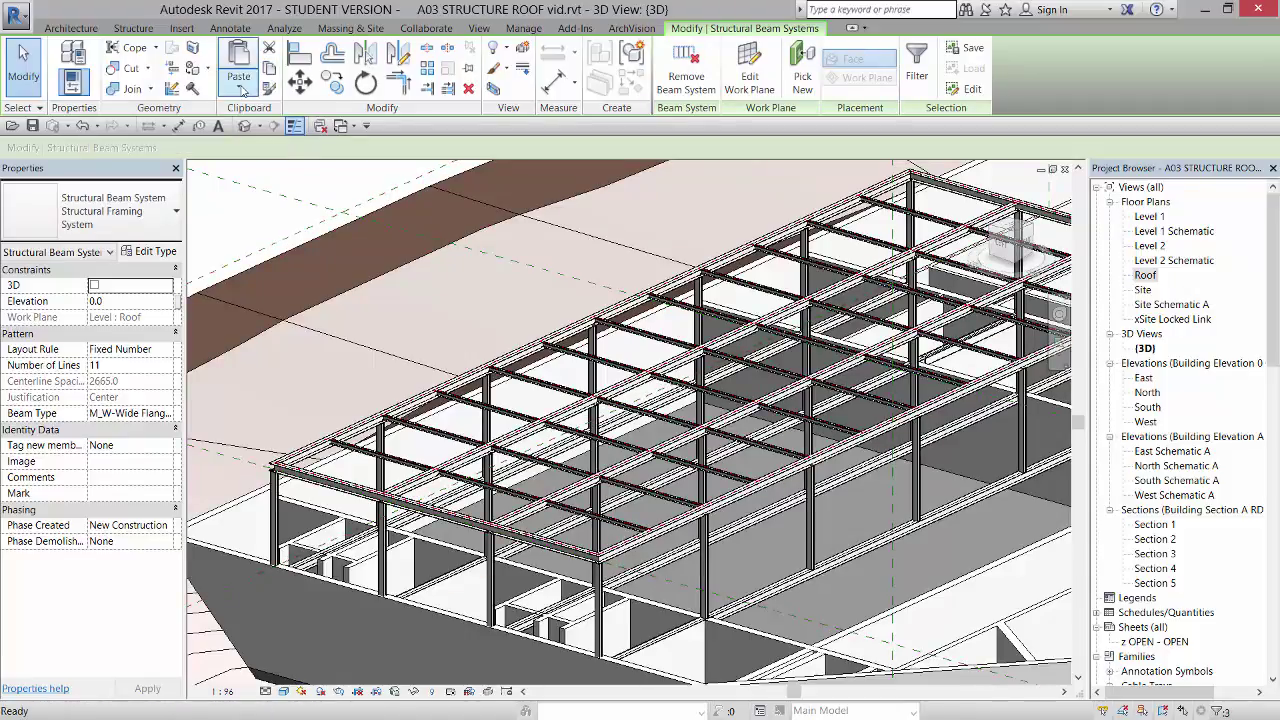
left_click(242, 89)
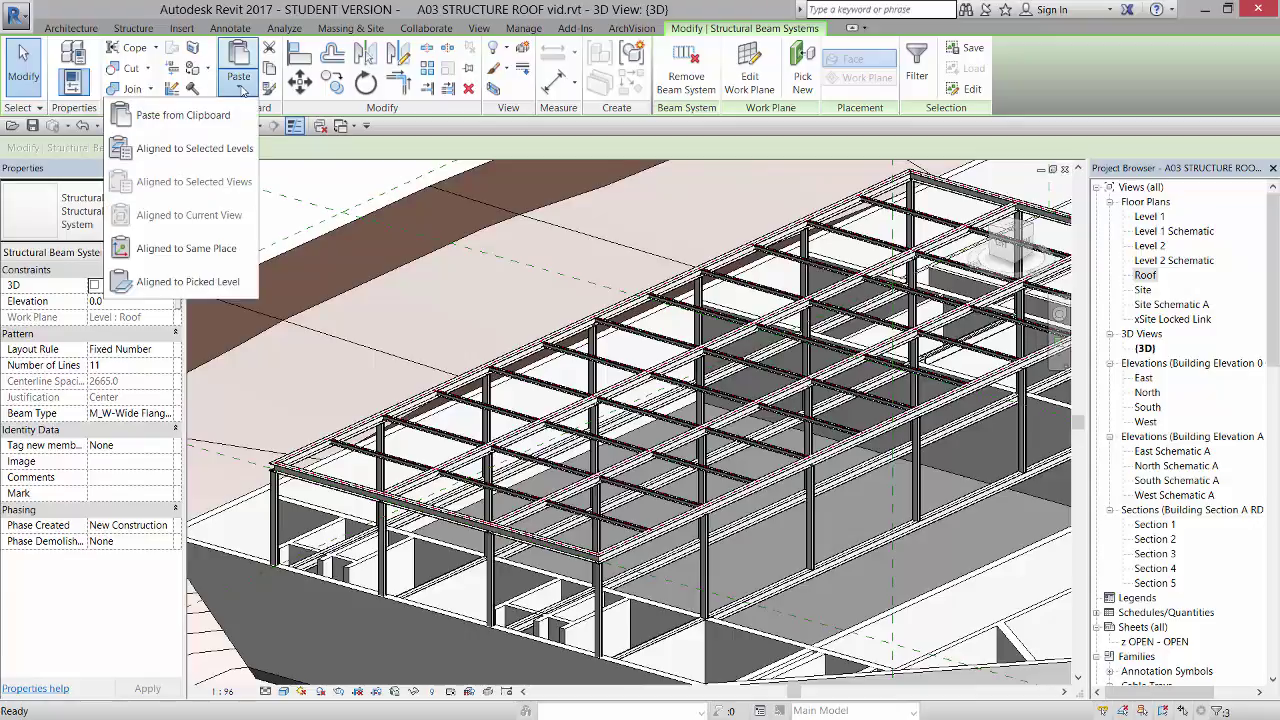
left_click(230, 149)
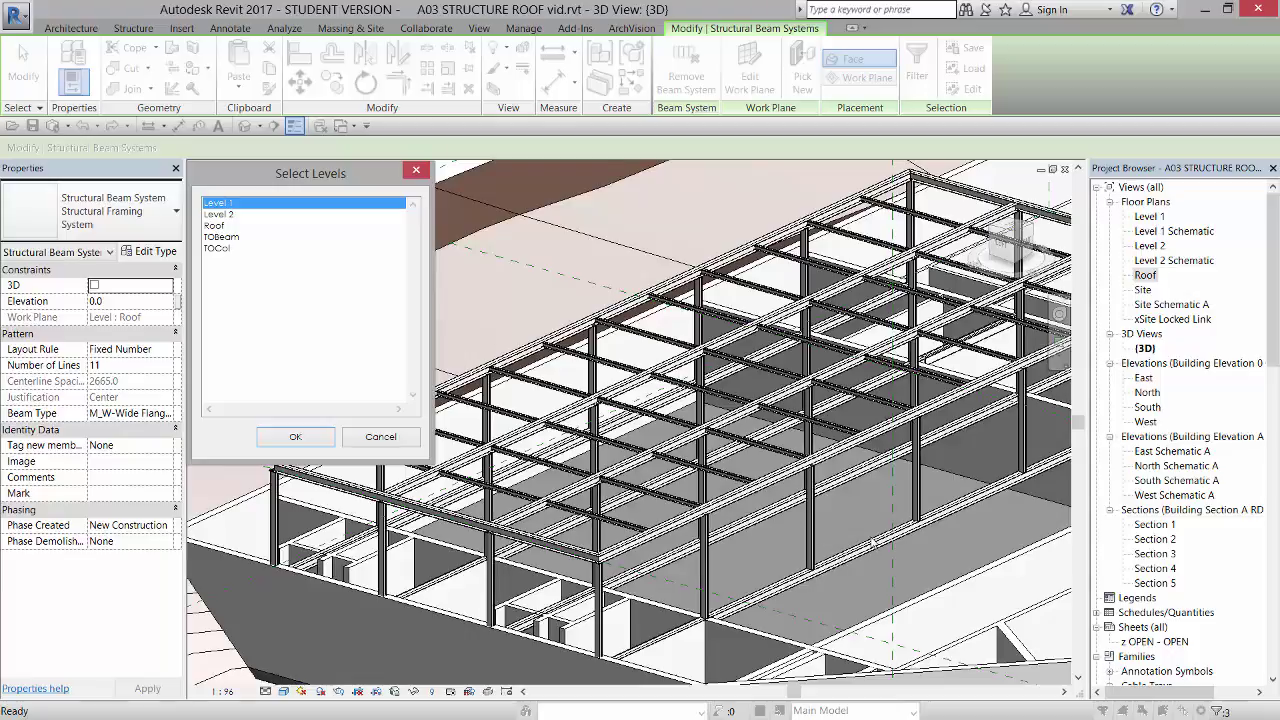
left_click(224, 237)
left_click(310, 441)
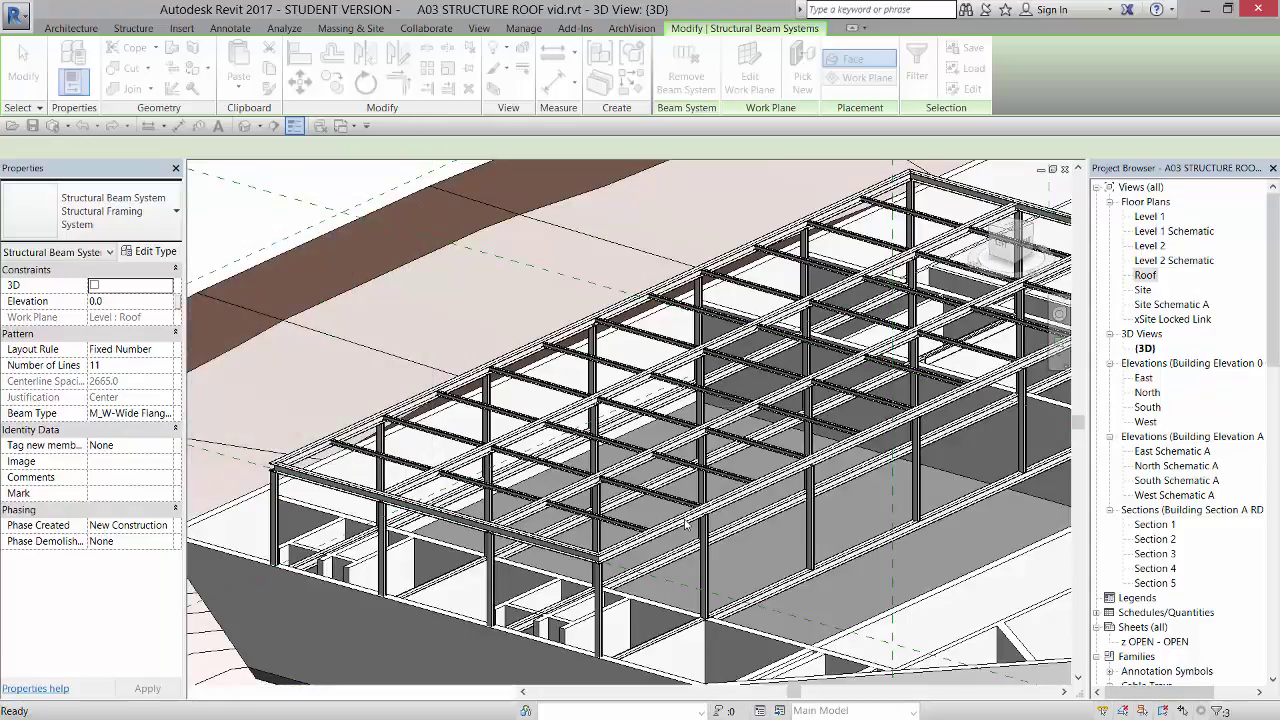
scroll(840, 575, "up", 6)
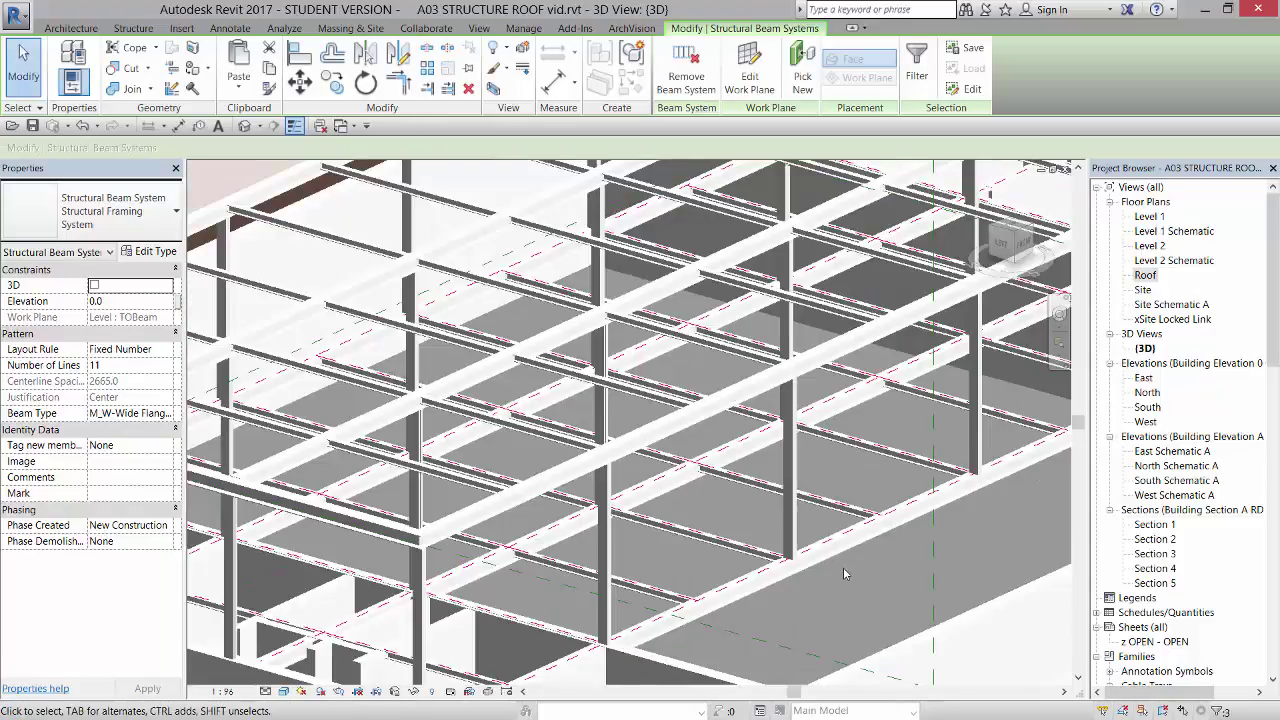
scroll(808, 565, "down", 6)
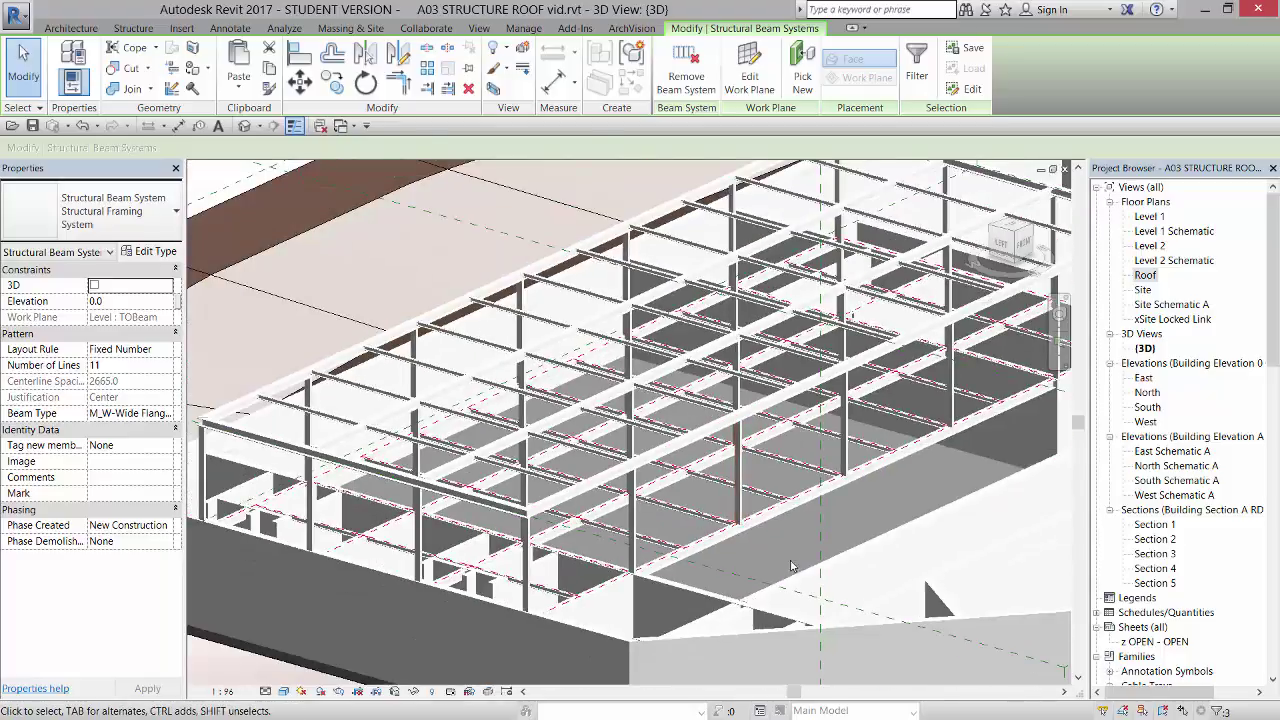
Examine how a secondary roof joist's end meets the long outer edge beam in the 3D view
middle_click_drag(772, 558, 763, 588, "shift")
scroll(810, 513, "down", 3)
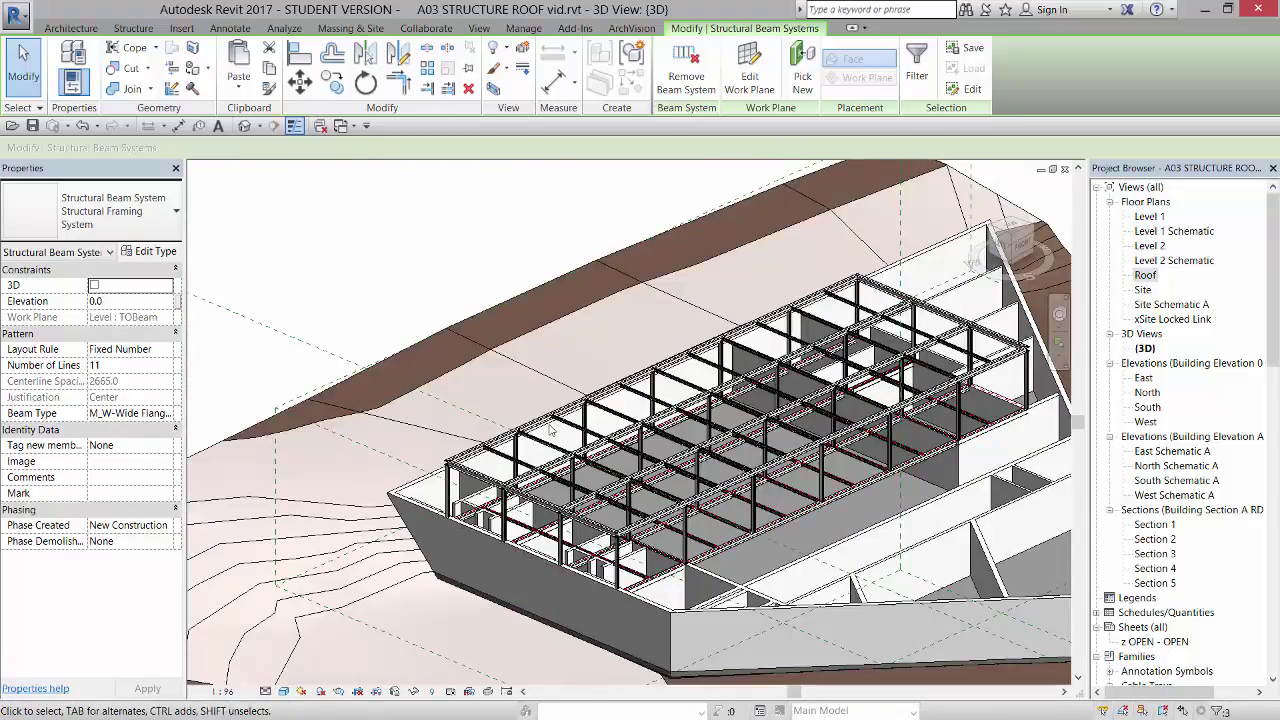
scroll(549, 430, "up", 3)
scroll(549, 430, "up", 3)
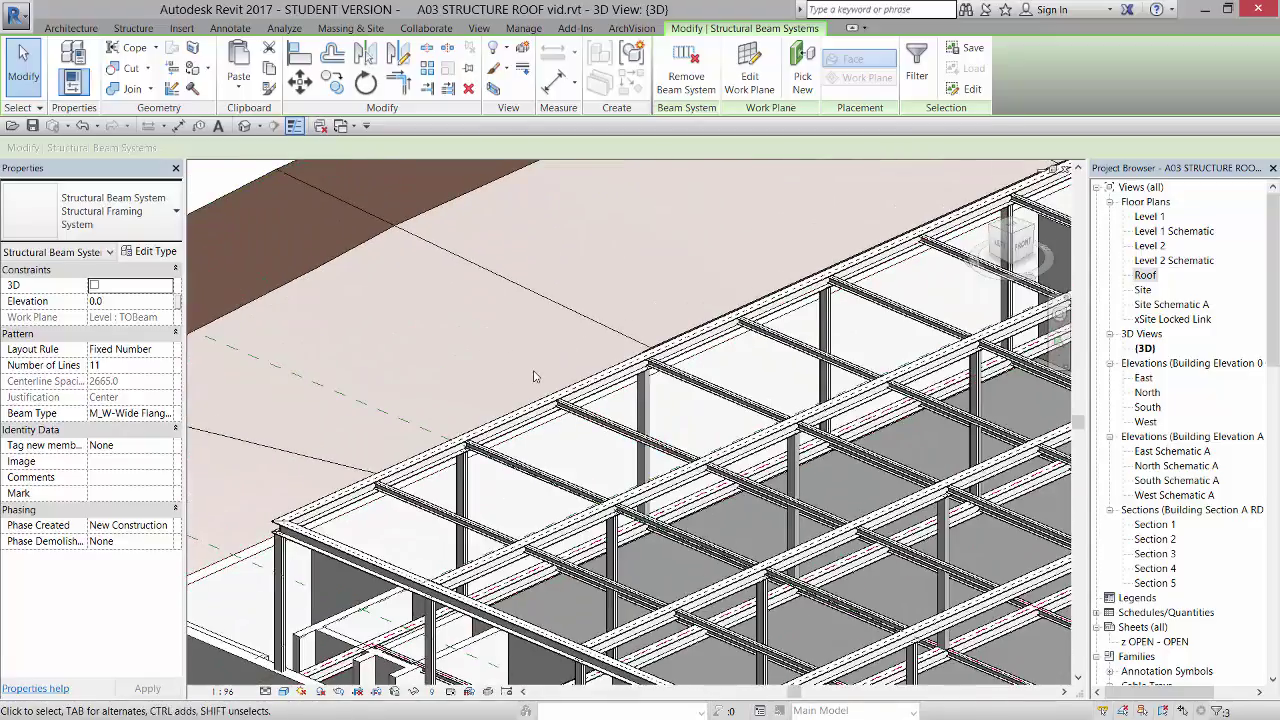
scroll(534, 376, "up", 8)
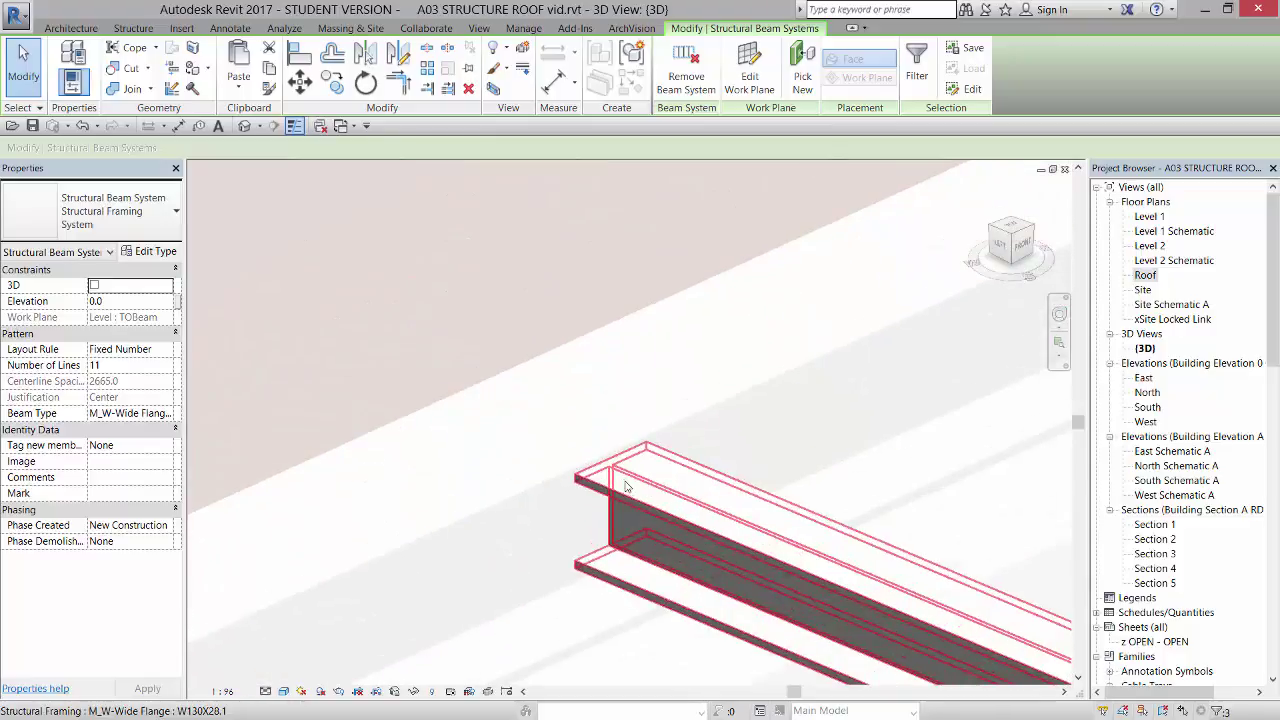
scroll(625, 487, "up", 2)
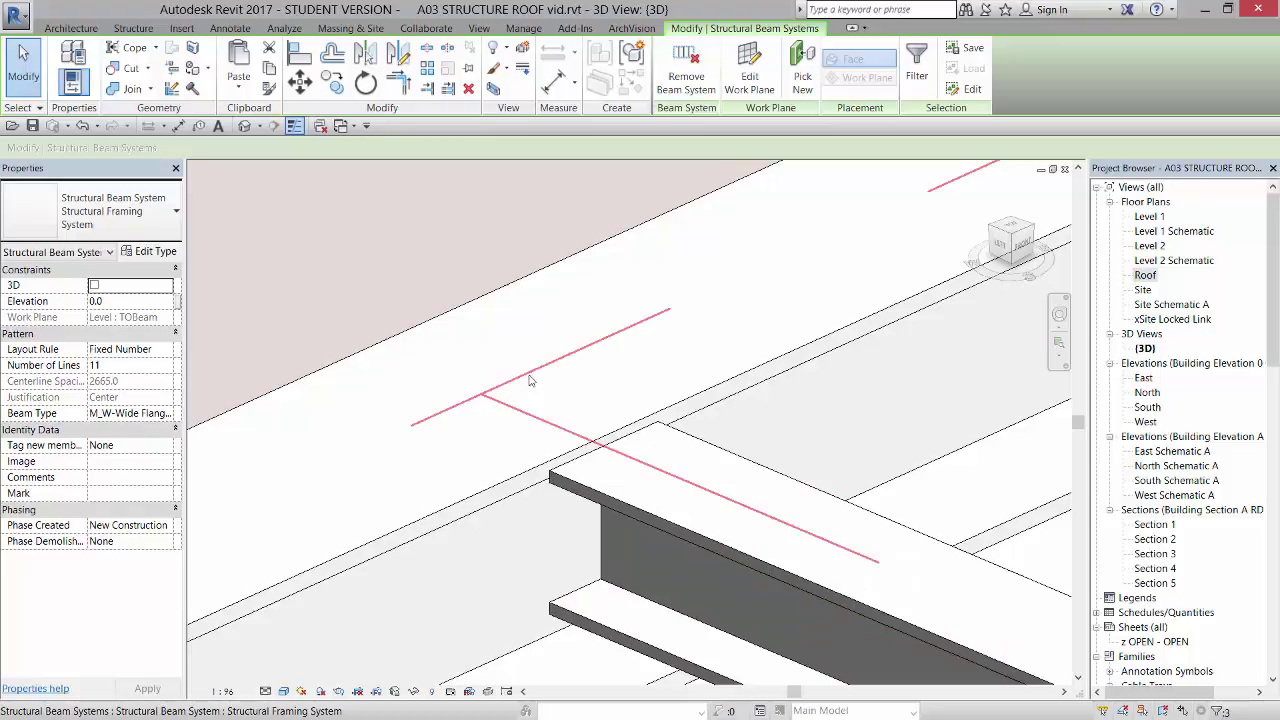
scroll(505, 344, "up", 4)
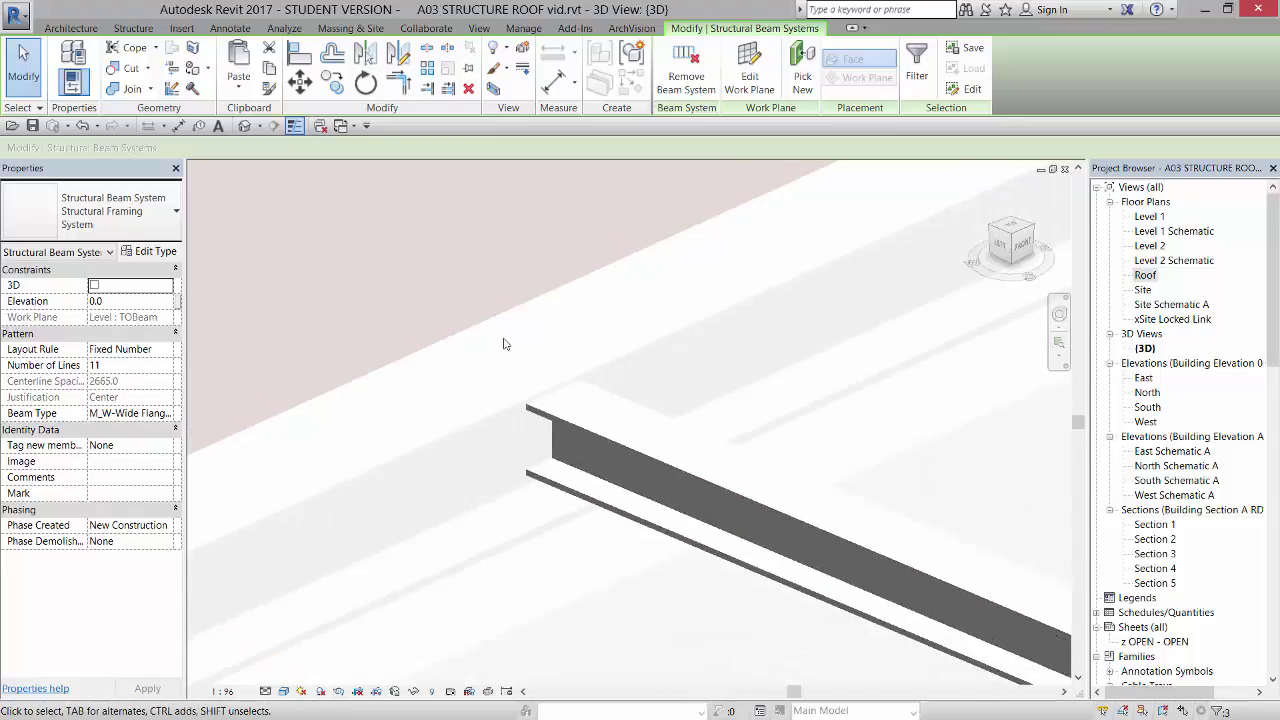
scroll(505, 344, "down", 1)
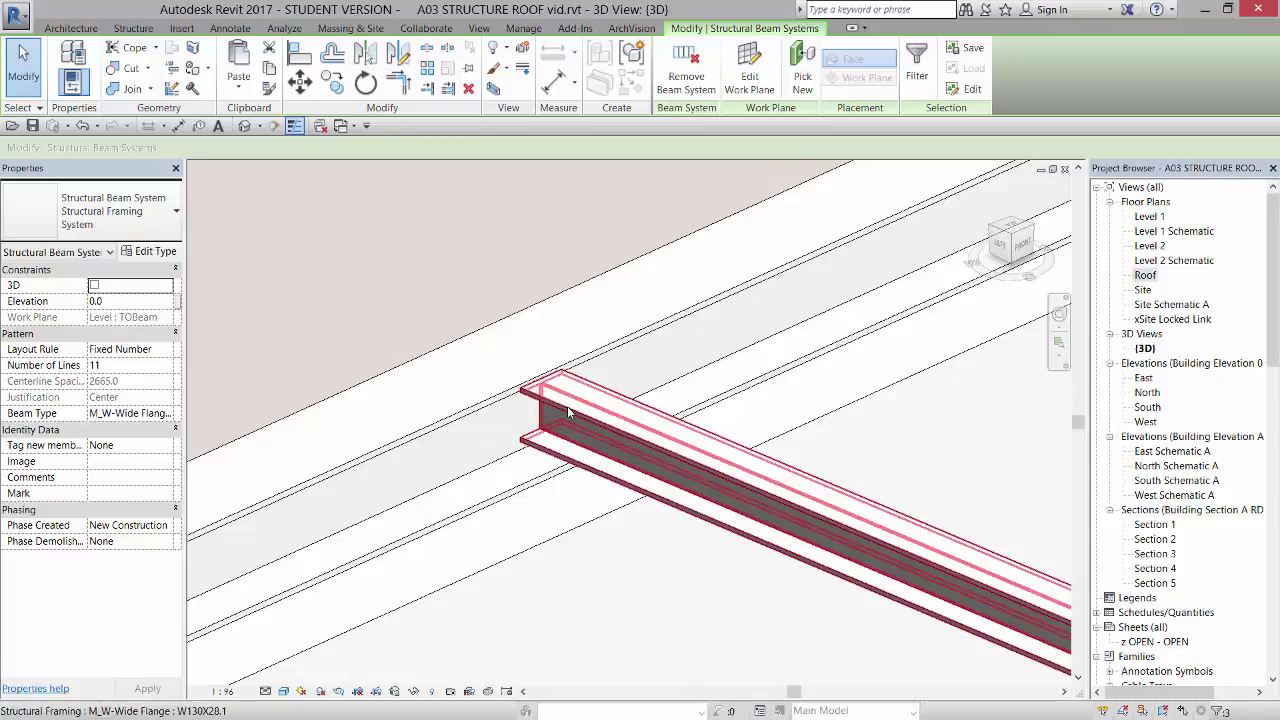
key("Tab")
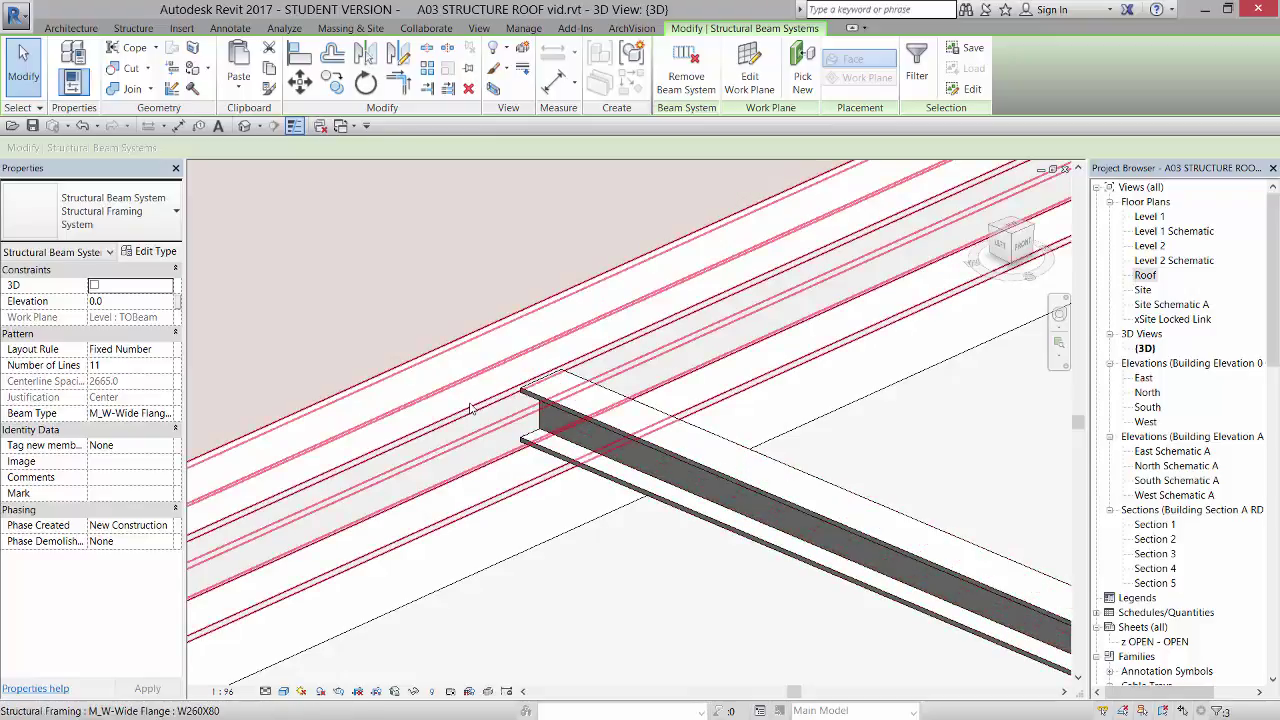
scroll(470, 408, "up", 2)
scroll(470, 408, "down", 1)
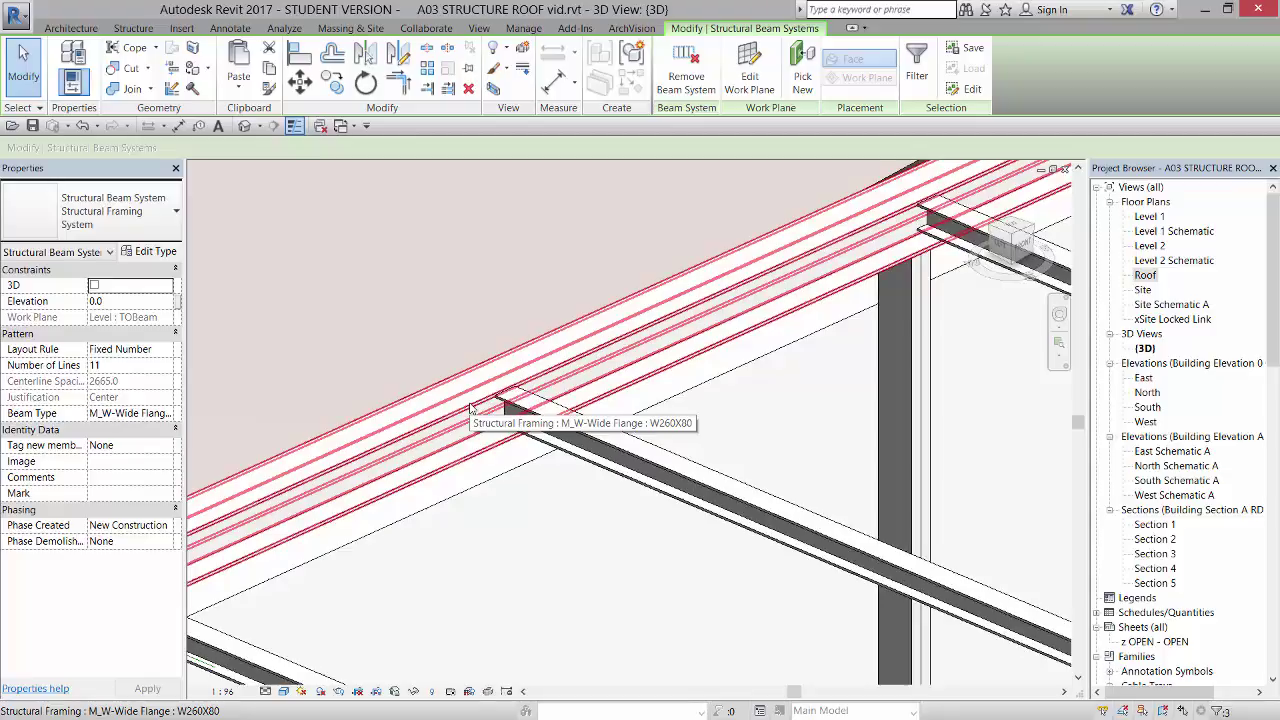
Try unpinning and repinning the roof joist, and toggle the selection of pinned elements off and on
left_click(565, 432)
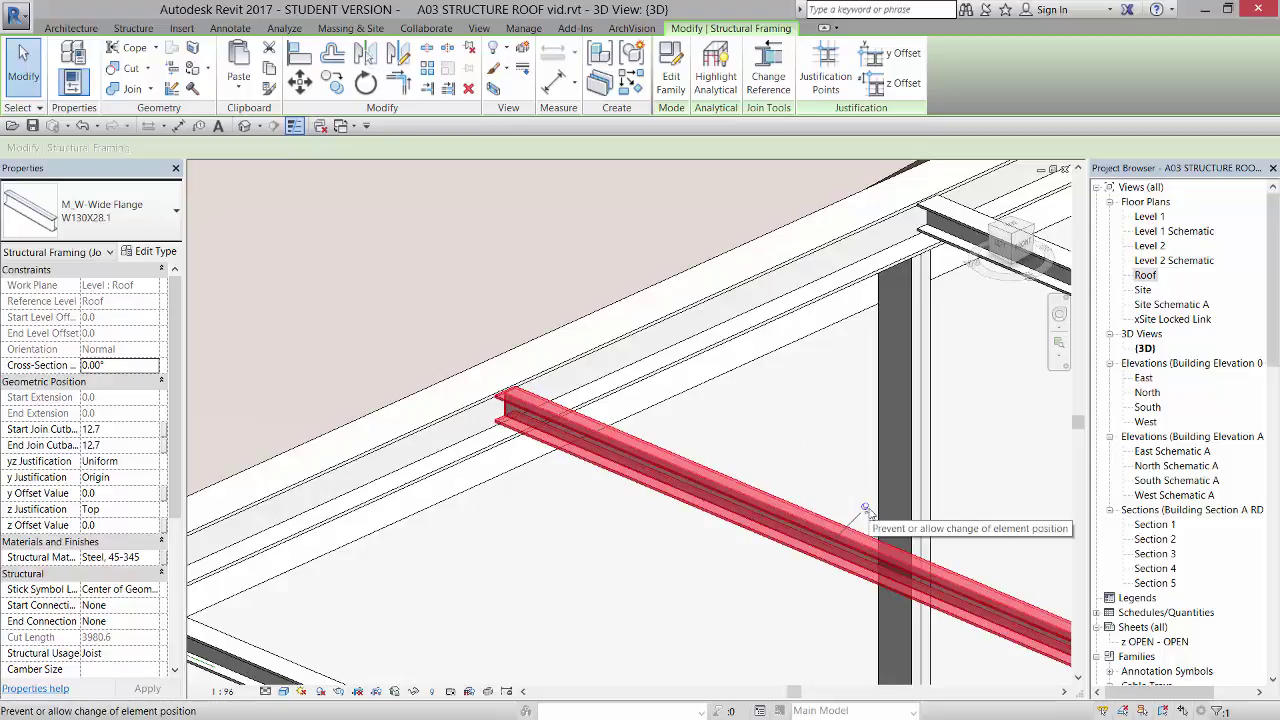
left_click(867, 509)
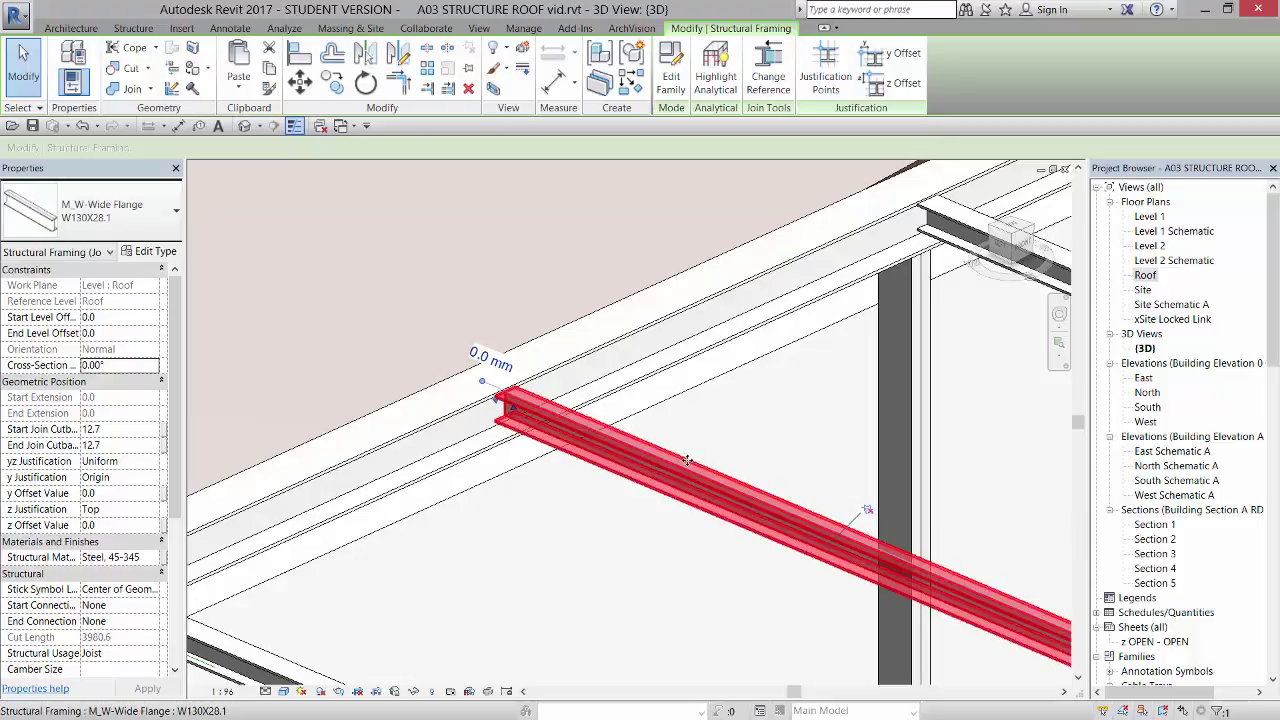
left_click(867, 509)
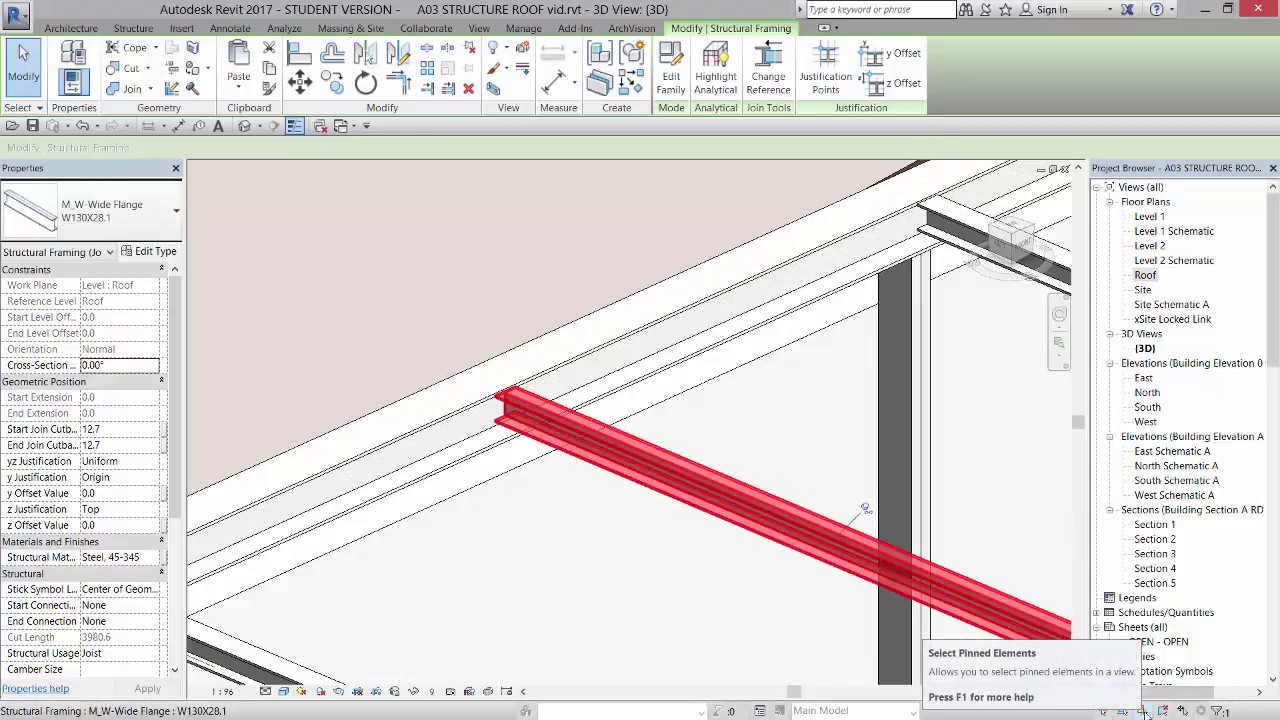
left_click(1143, 708)
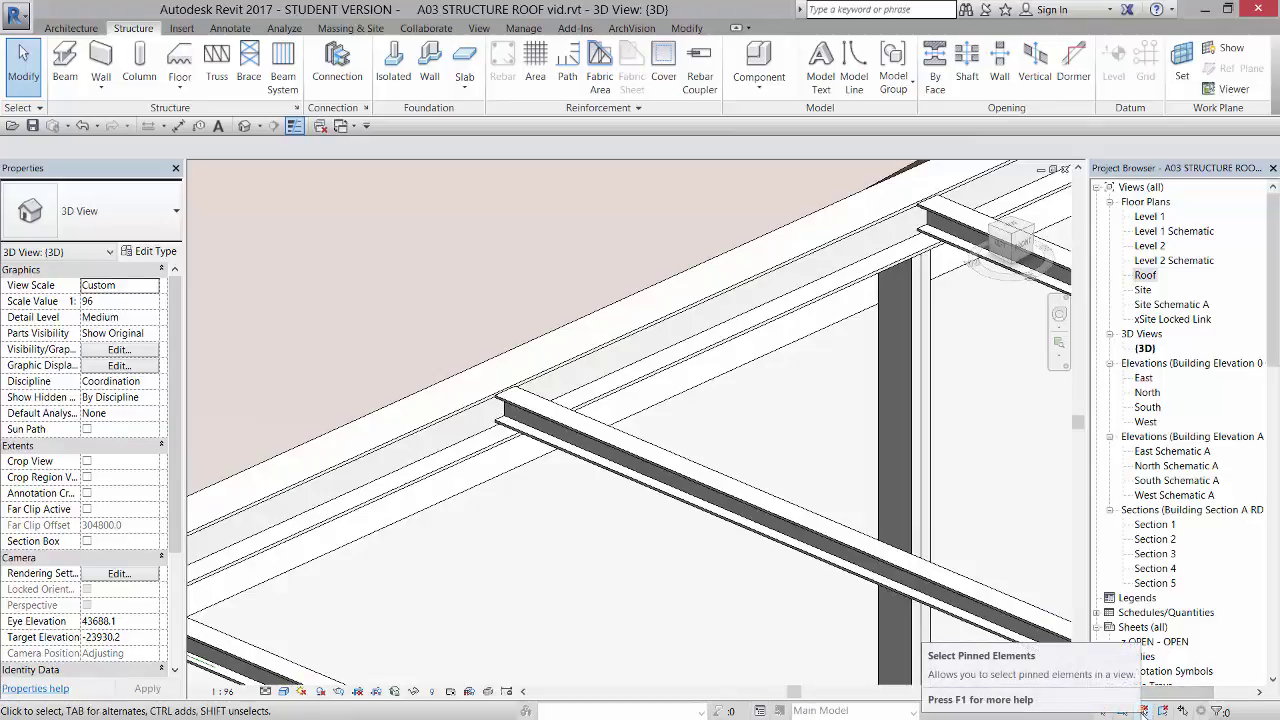
left_click(1144, 711)
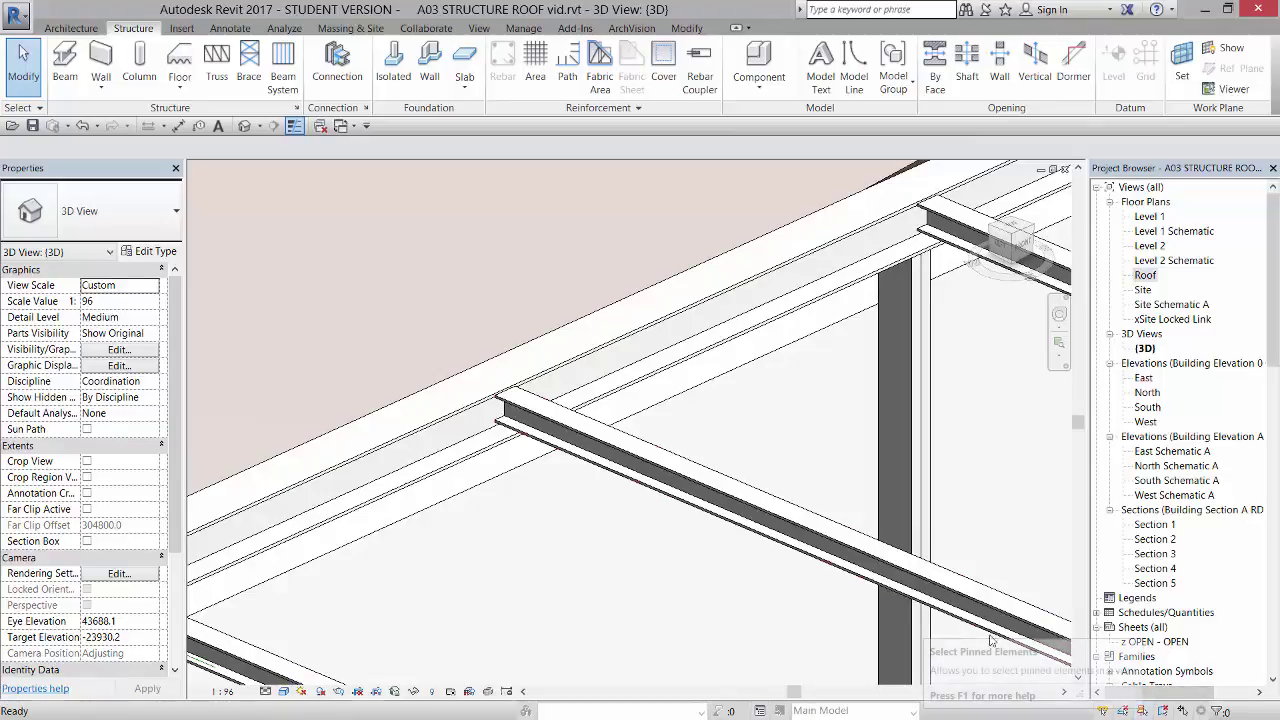
Unpin the roof joist and extend its outer end into the edge beam, to a start join cutback of about -122 mm
left_click(866, 512)
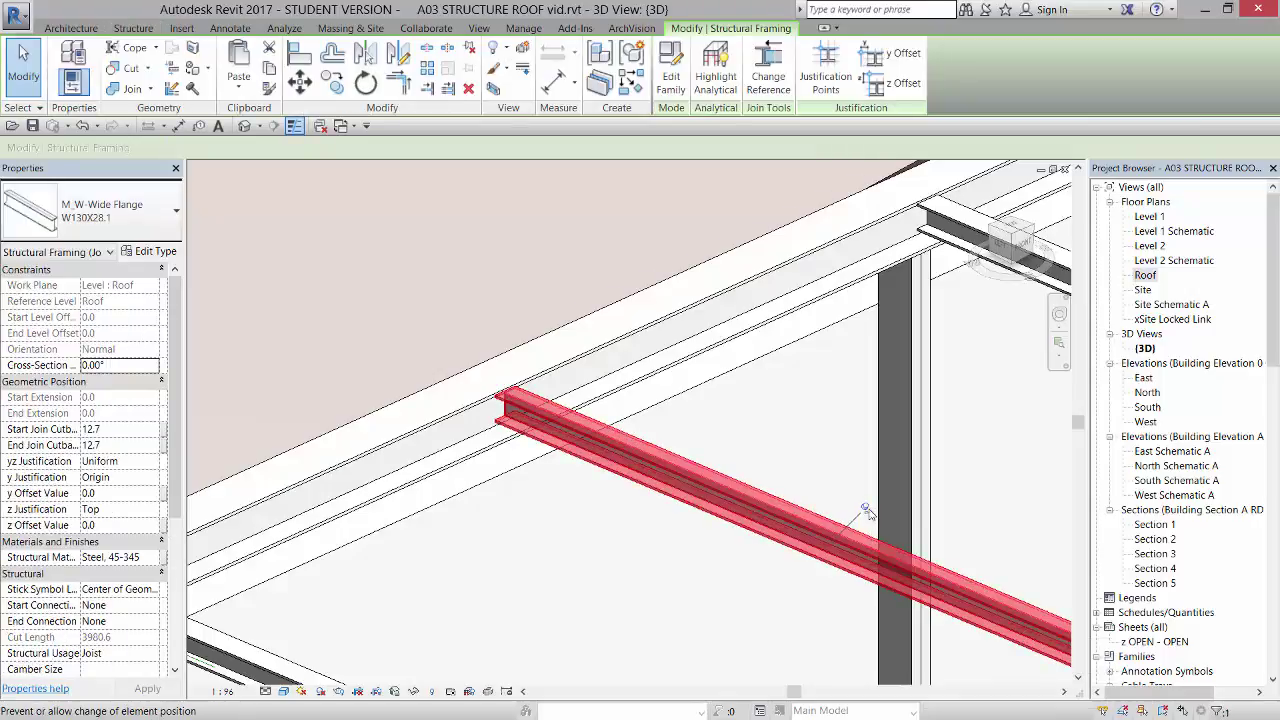
scroll(607, 446, "up", 5)
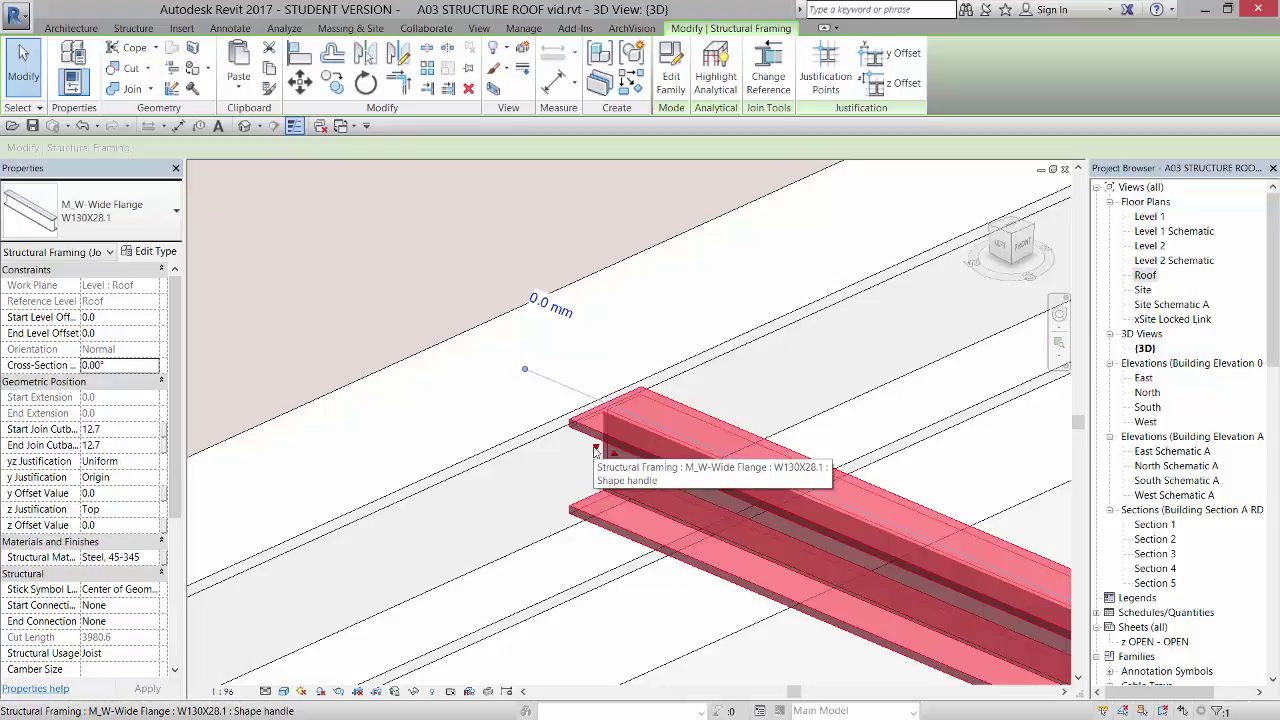
scroll(595, 450, "up", 1)
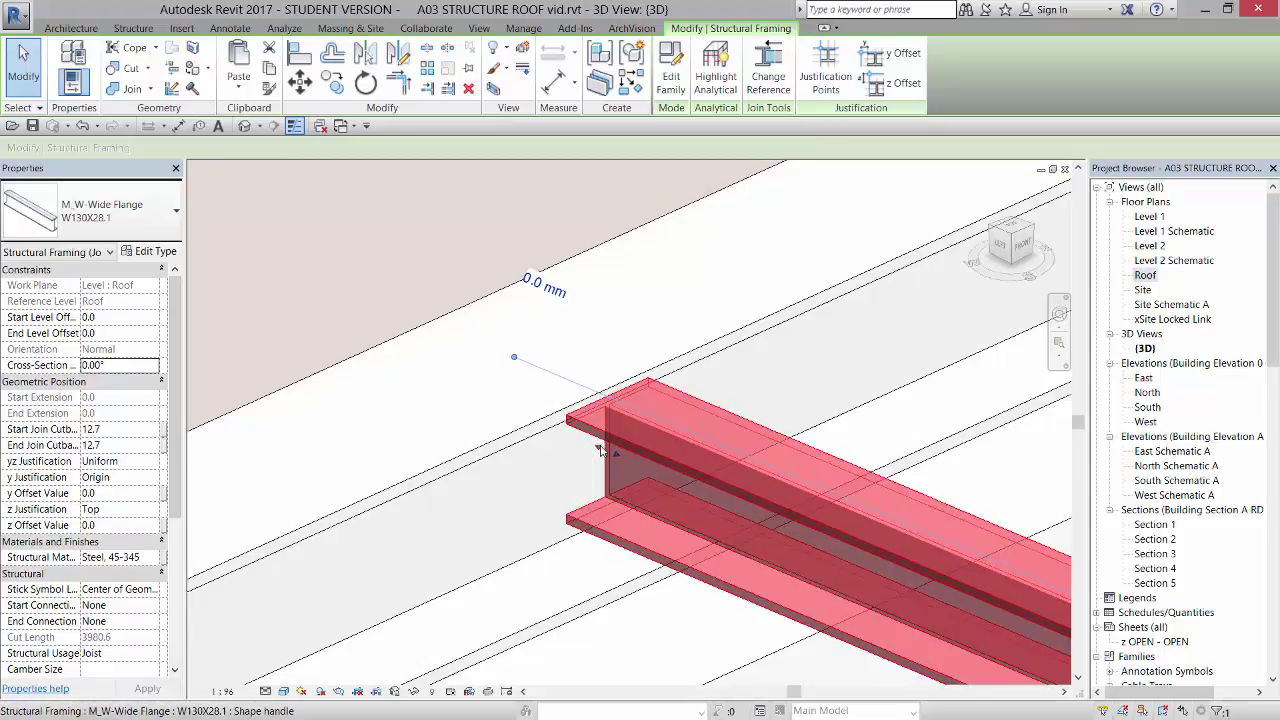
left_click_drag(600, 450, 531, 410)
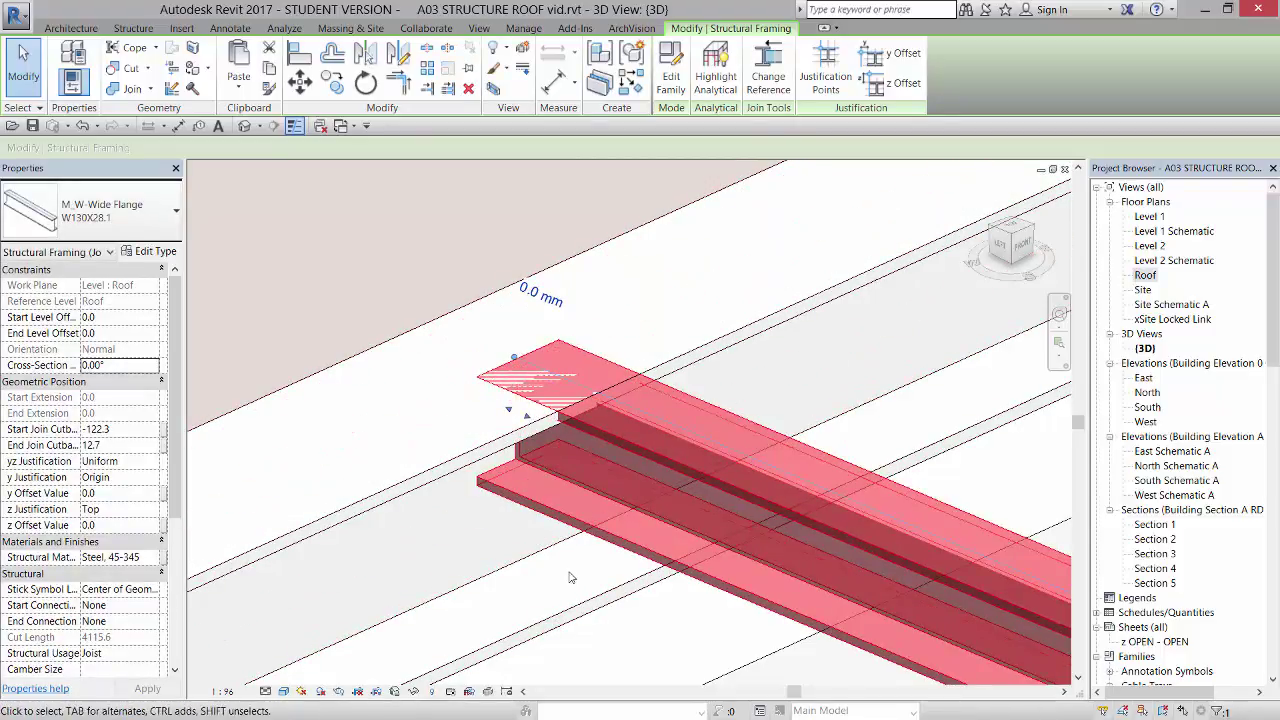
key("Escape")
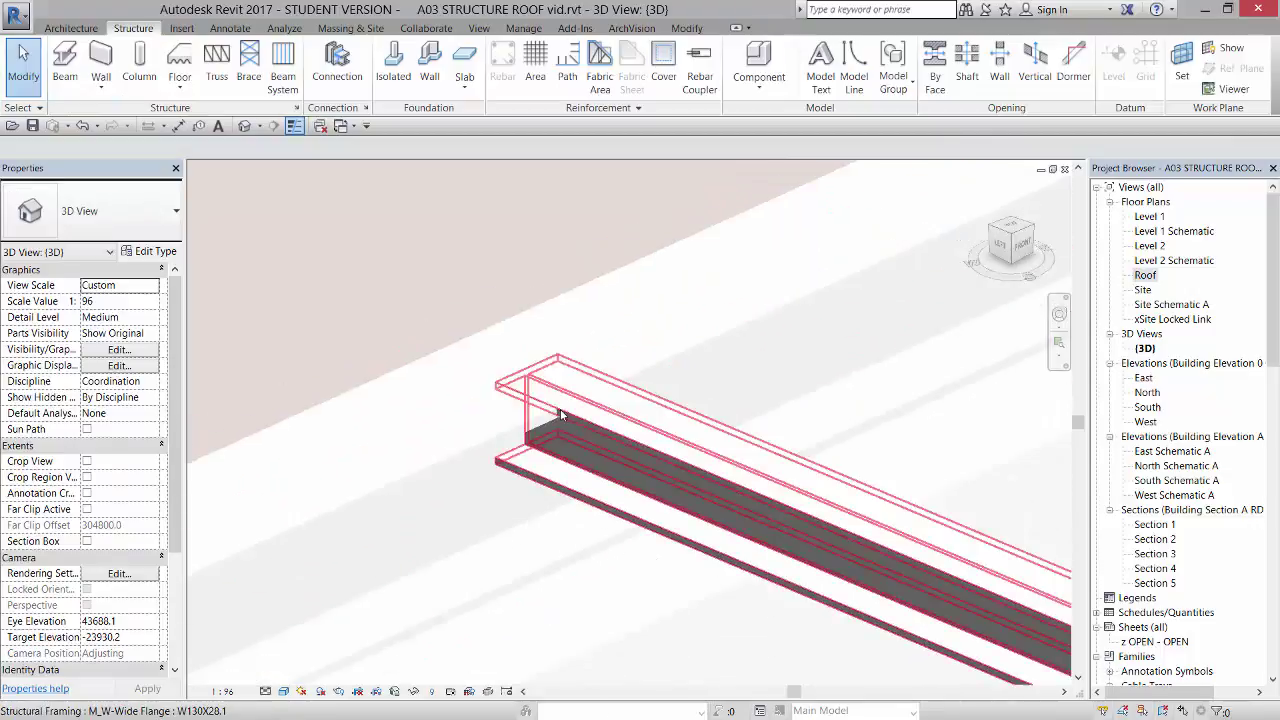
Cope the extended W130X28.1 joist with the W260X80 edge beam
scroll(614, 368, "up", 1)
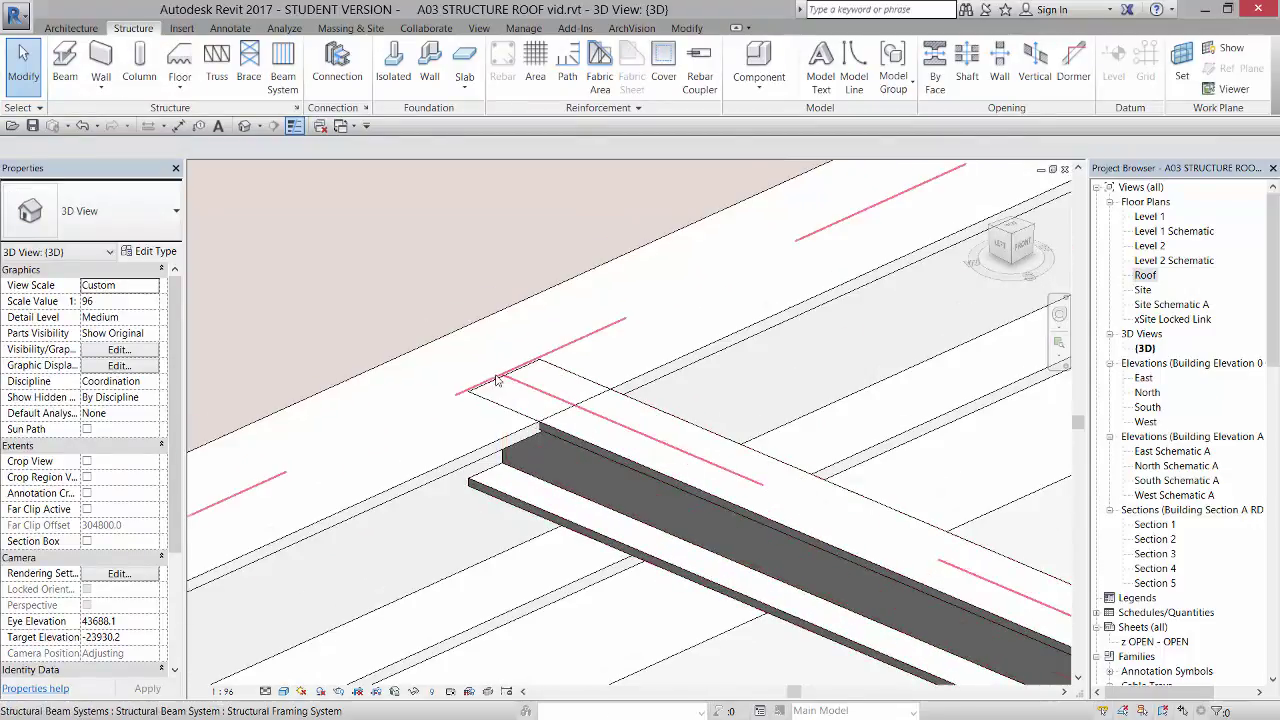
left_click(688, 28)
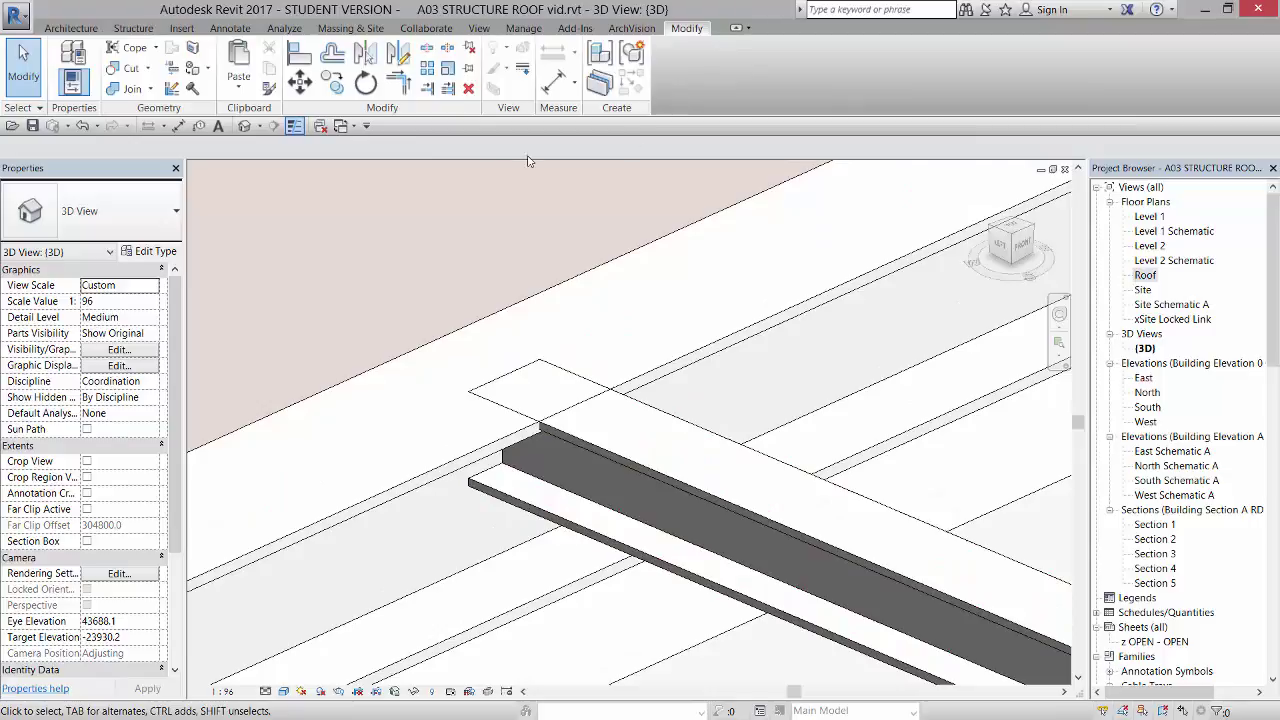
left_click(127, 48)
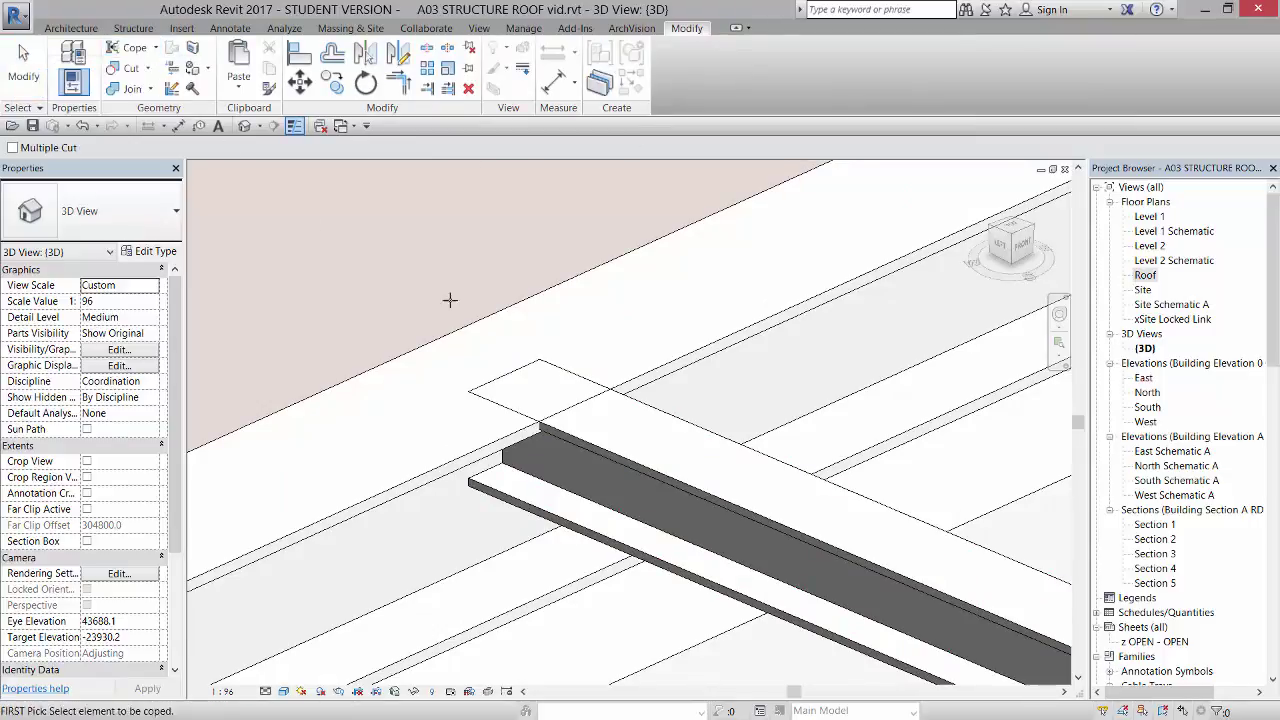
left_click(585, 439)
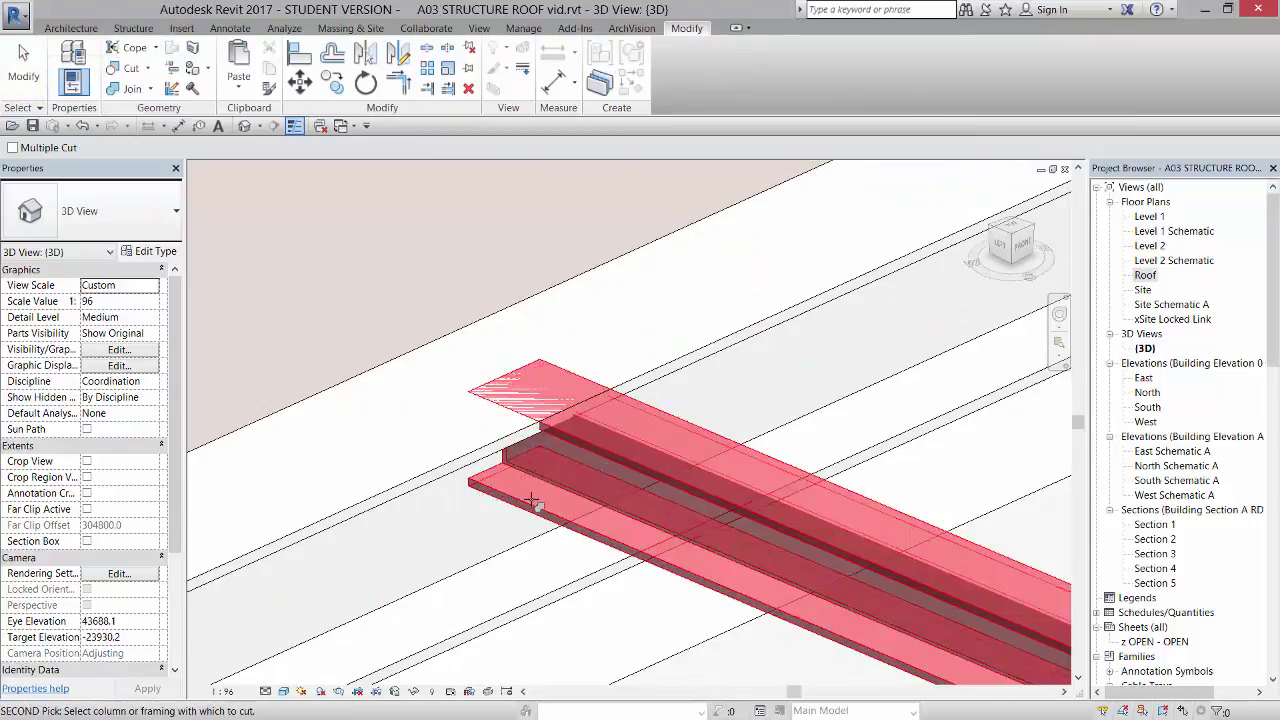
left_click(408, 484)
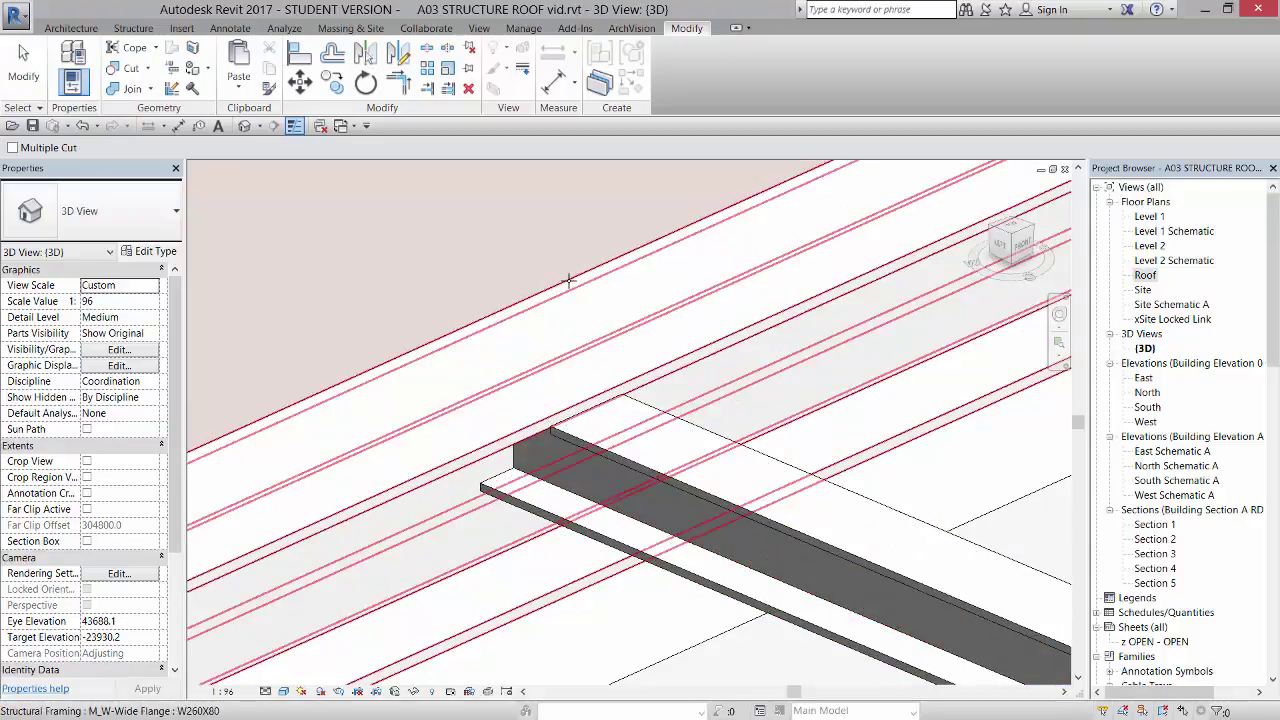
scroll(536, 452, "up", 2)
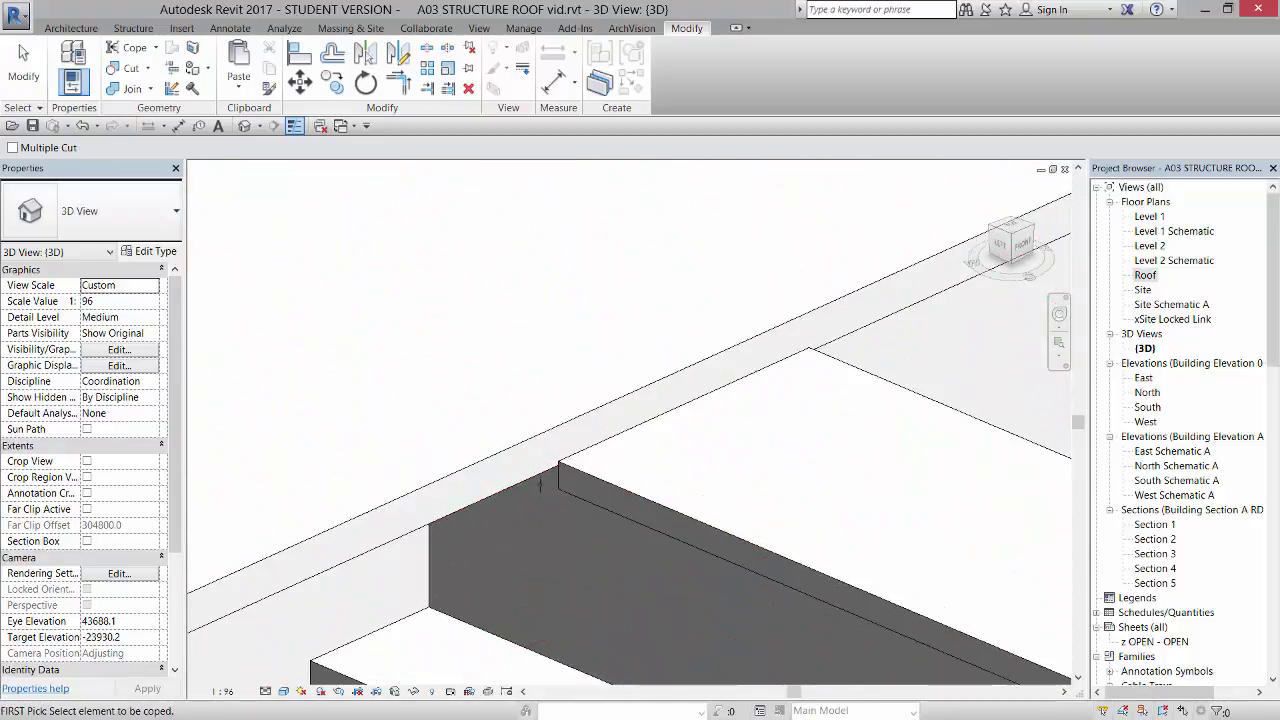
scroll(549, 440, "up", 2)
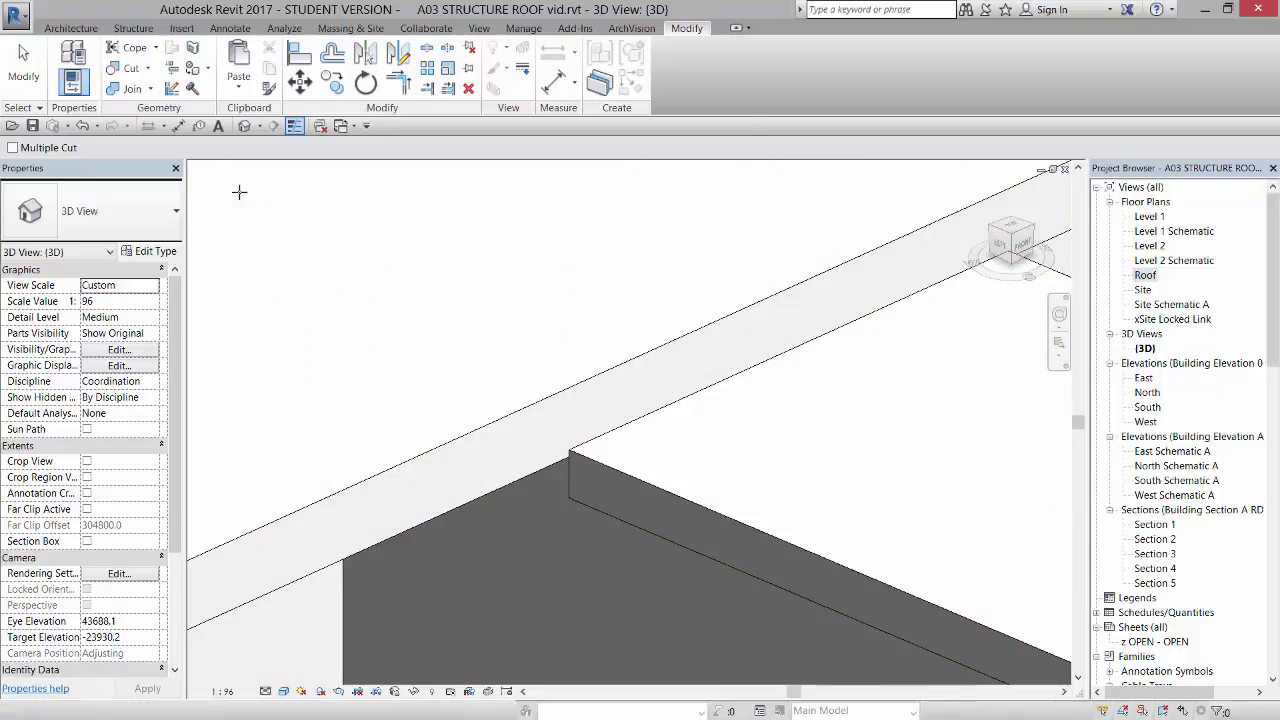
key("Escape")
Set the coped joist's coping distance to 0
scroll(587, 400, "down", 2)
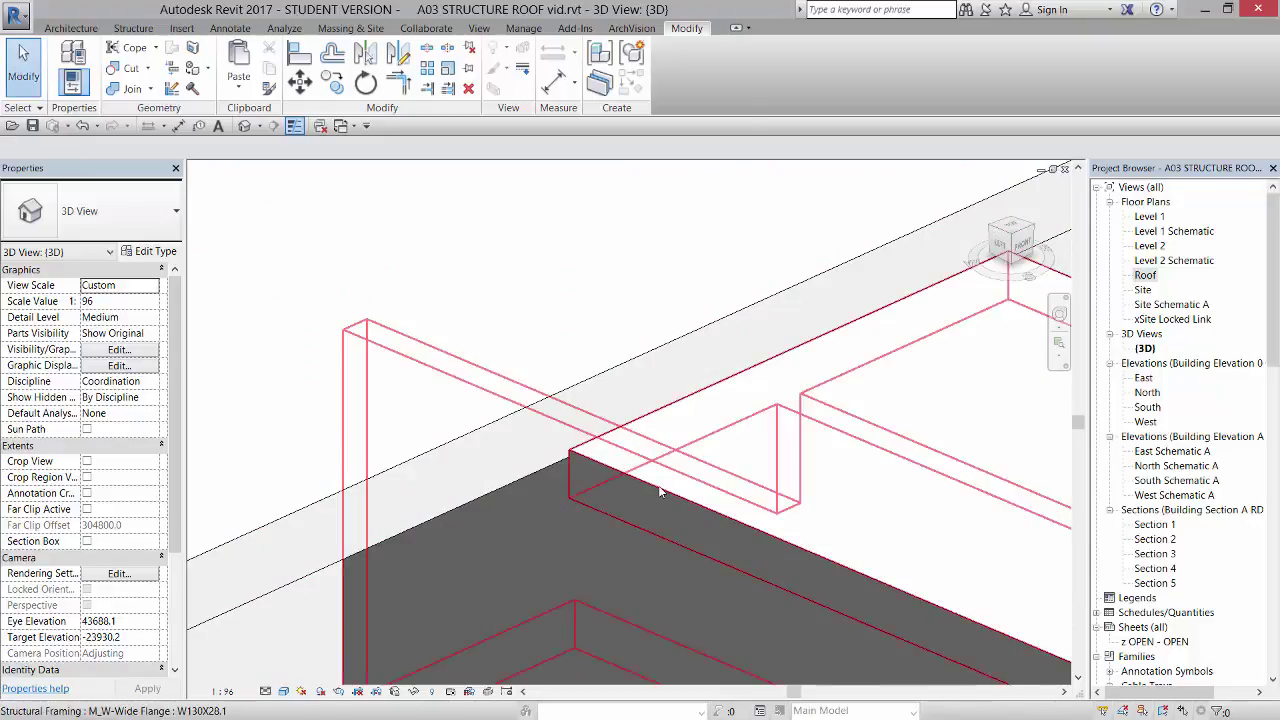
left_click(644, 418)
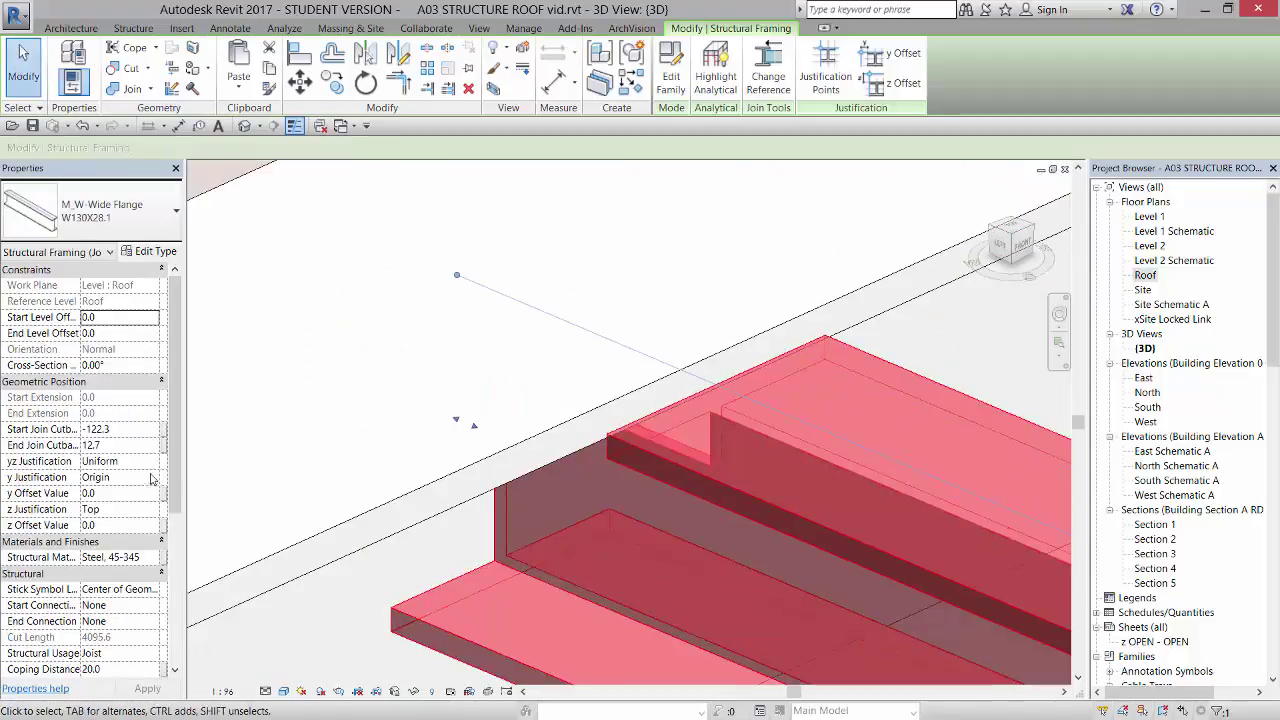
left_click_drag(172, 490, 172, 541)
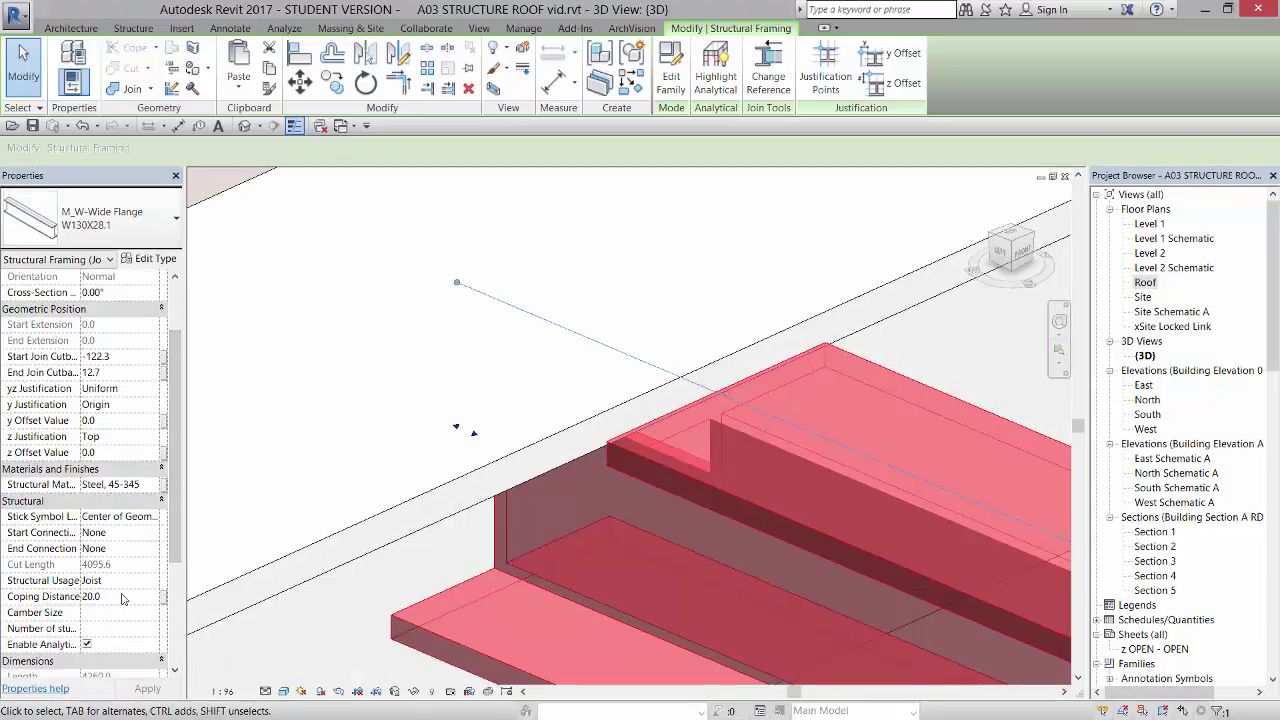
type("0")
scroll(632, 510, "down", 3)
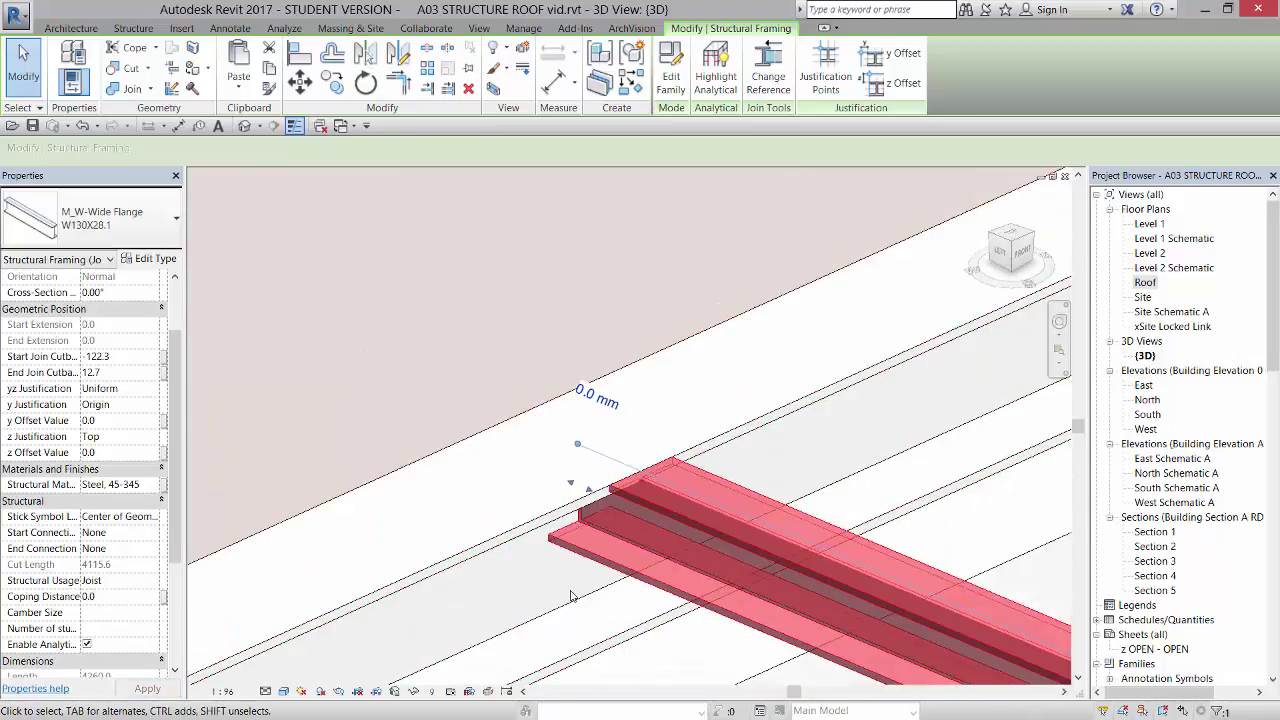
key("Escape")
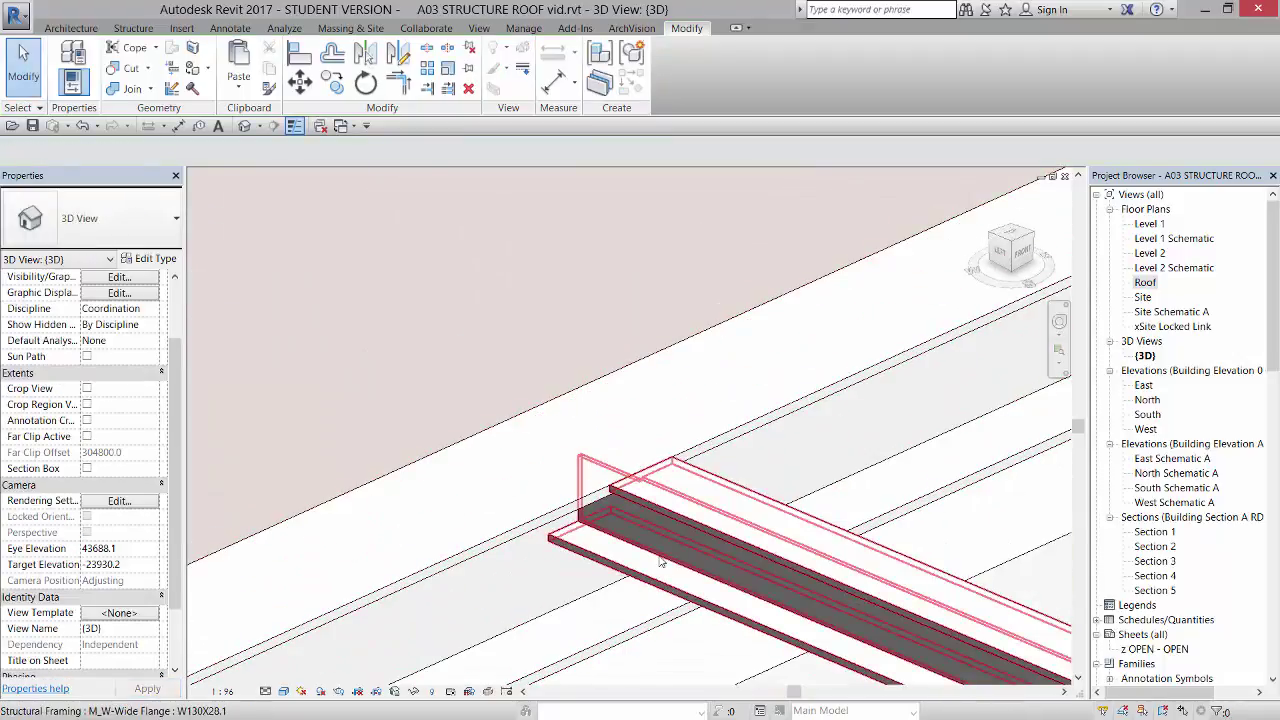
Inspect the coped joist in relation to the edge beam and the rest of the roof framing
scroll(502, 485, "down", 5)
scroll(497, 485, "down", 4)
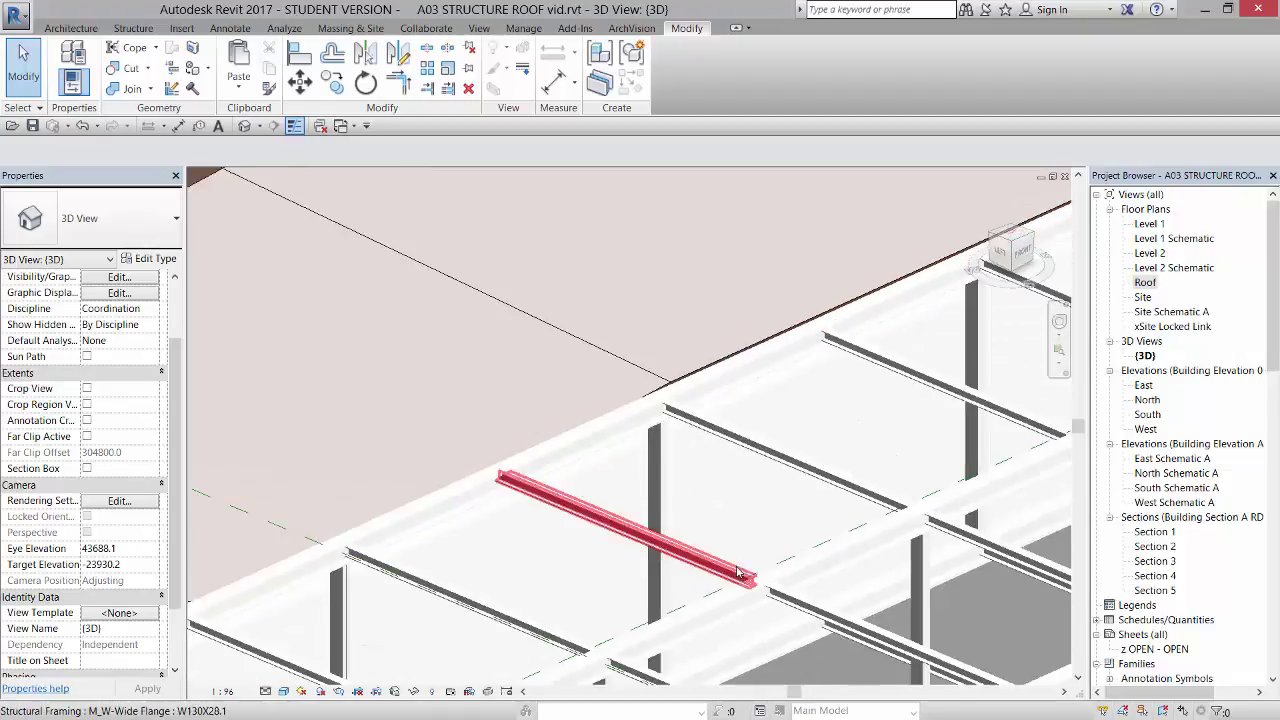
scroll(610, 525, "up", 6)
left_click(610, 525)
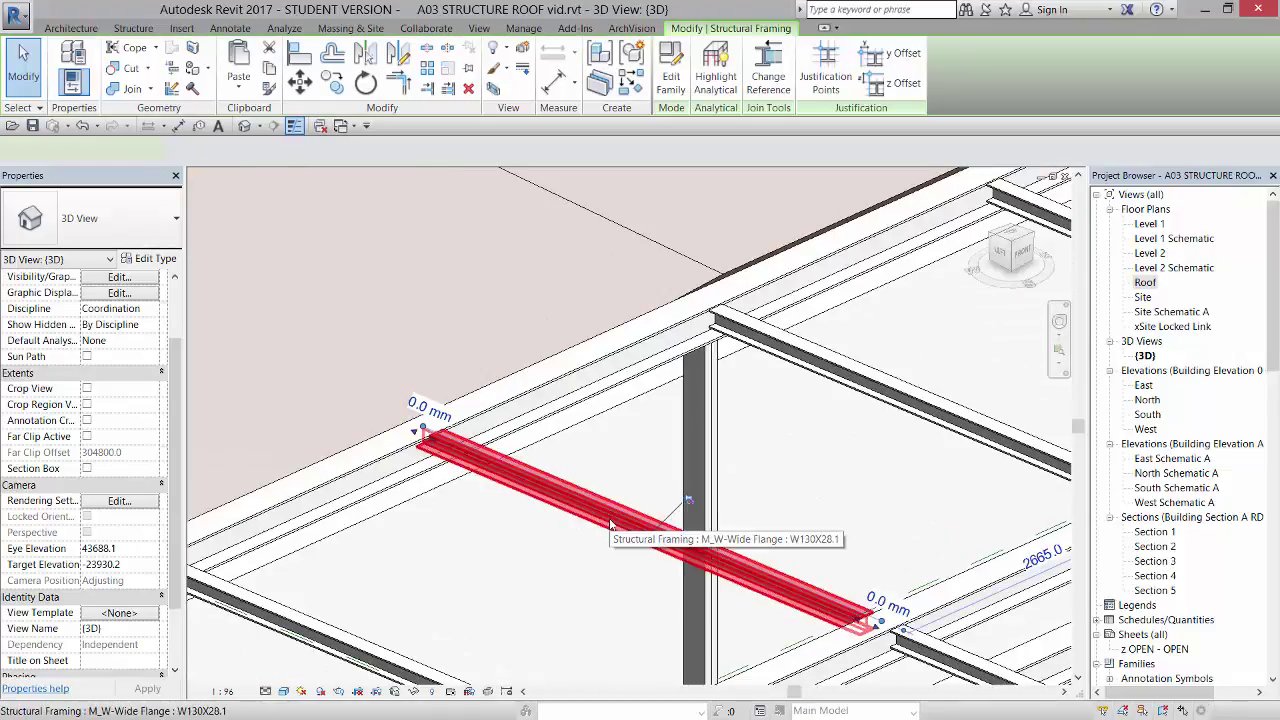
scroll(688, 502, "down", 3)
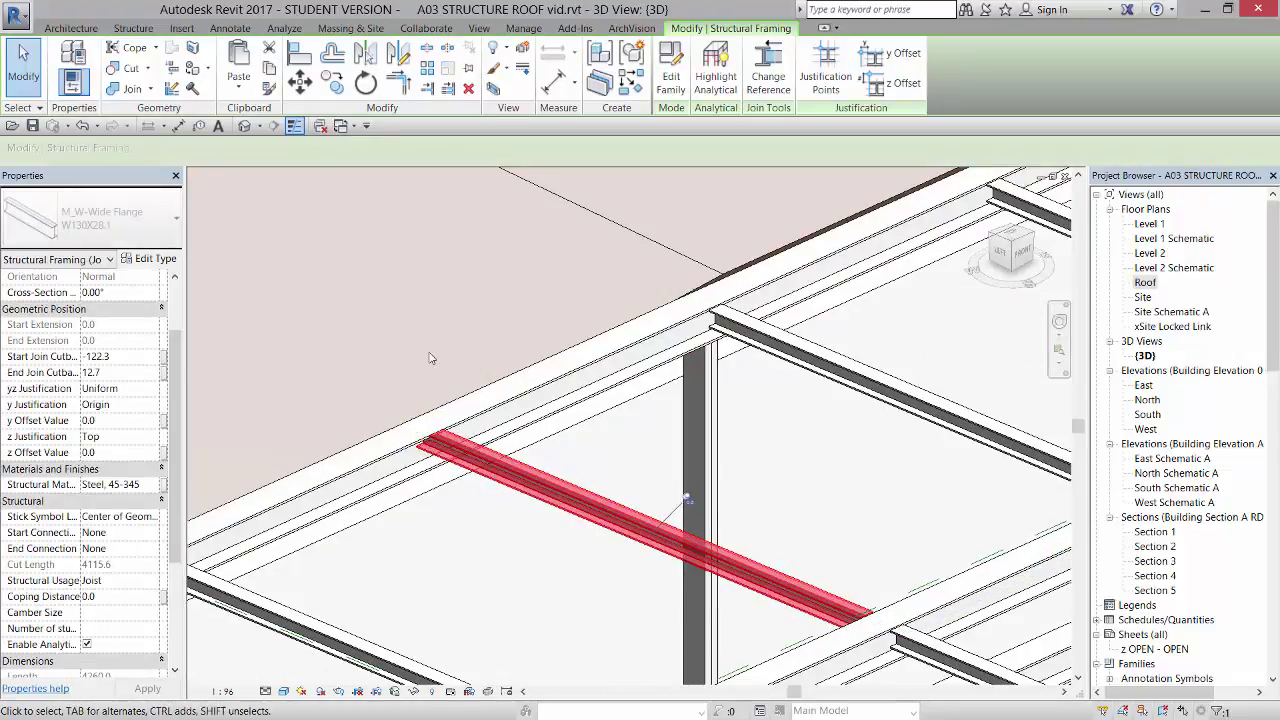
scroll(410, 443, "up", 5)
scroll(410, 443, "up", 4)
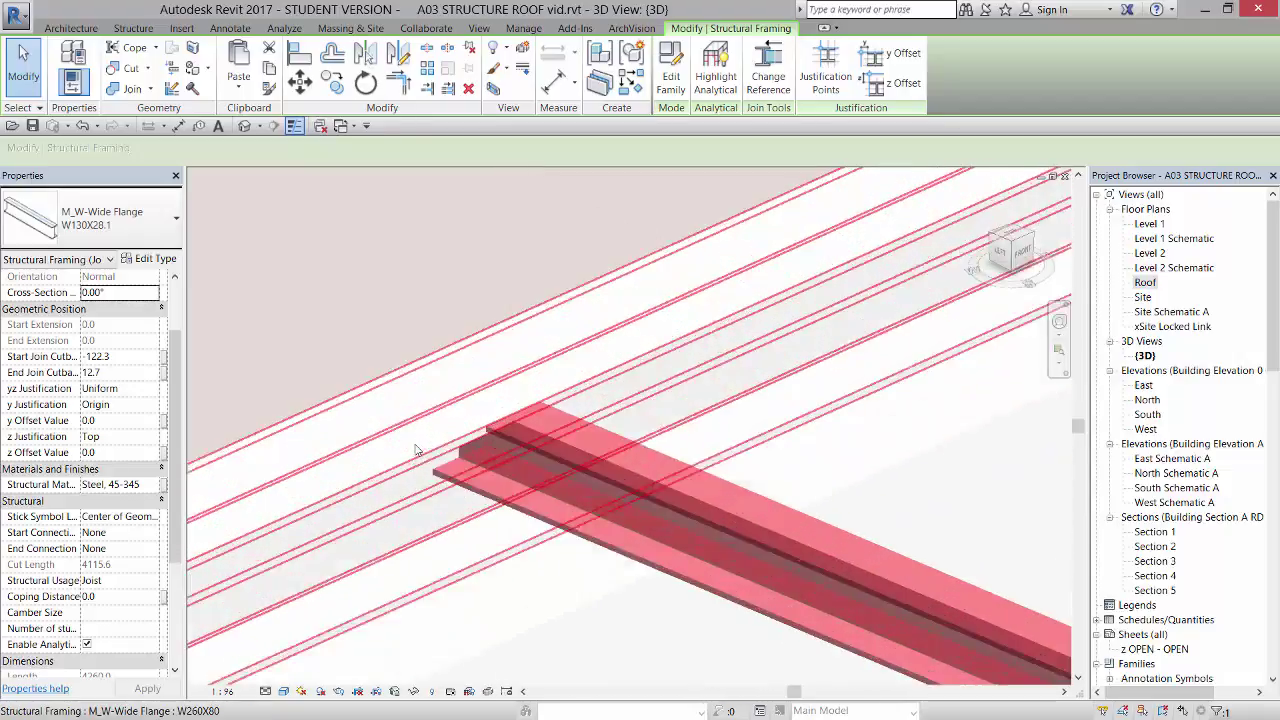
scroll(426, 443, "down", 2)
scroll(426, 443, "down", 5)
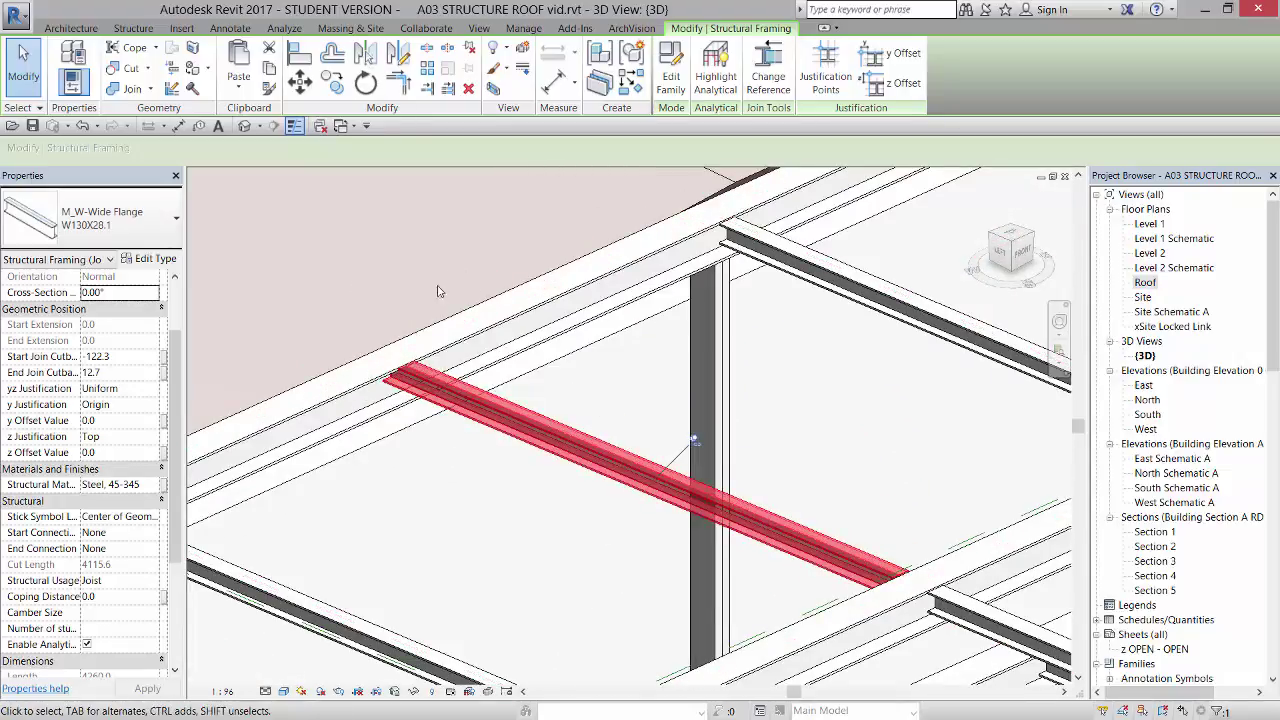
scroll(437, 291, "down", 6)
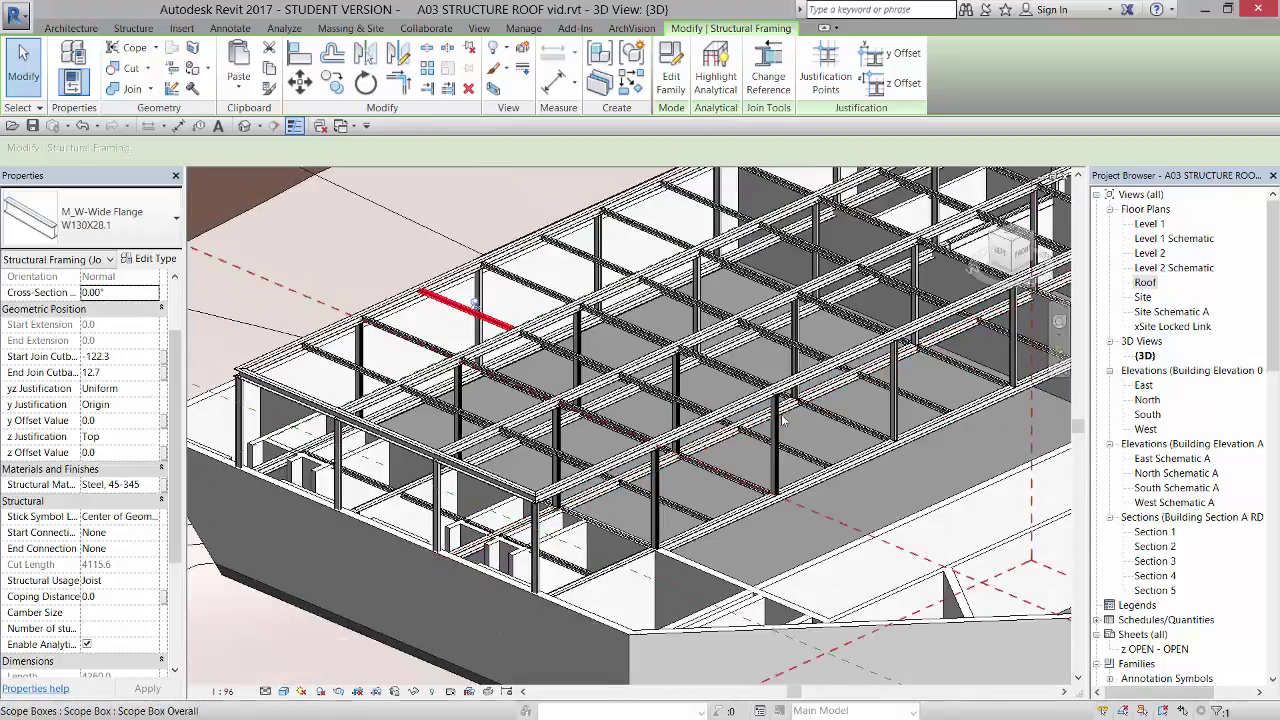